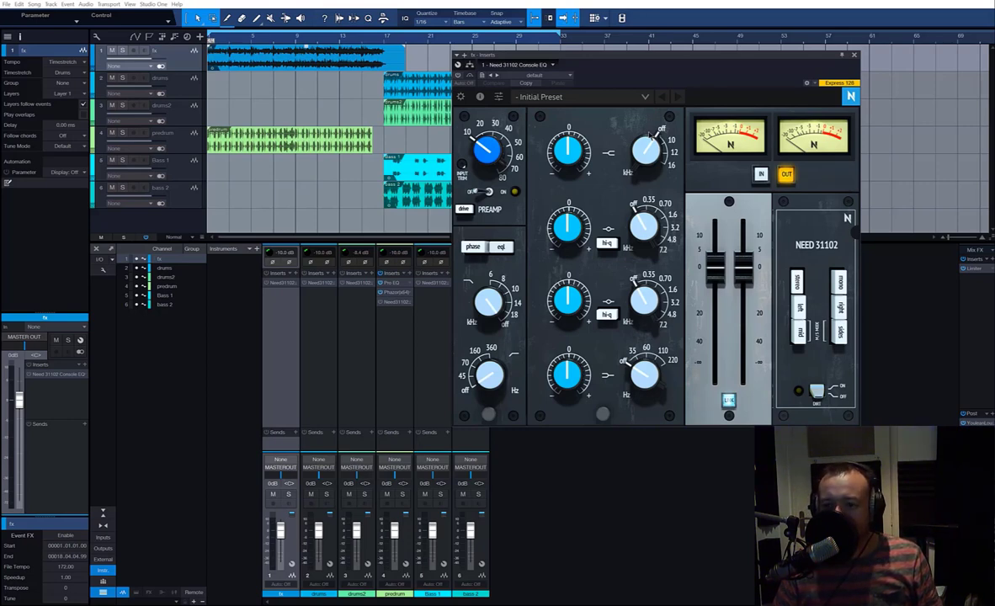
Move the fx channel's Need 31102 Console EQ window slightly lower and to the right.
left_click_drag(695, 61, 717, 76)
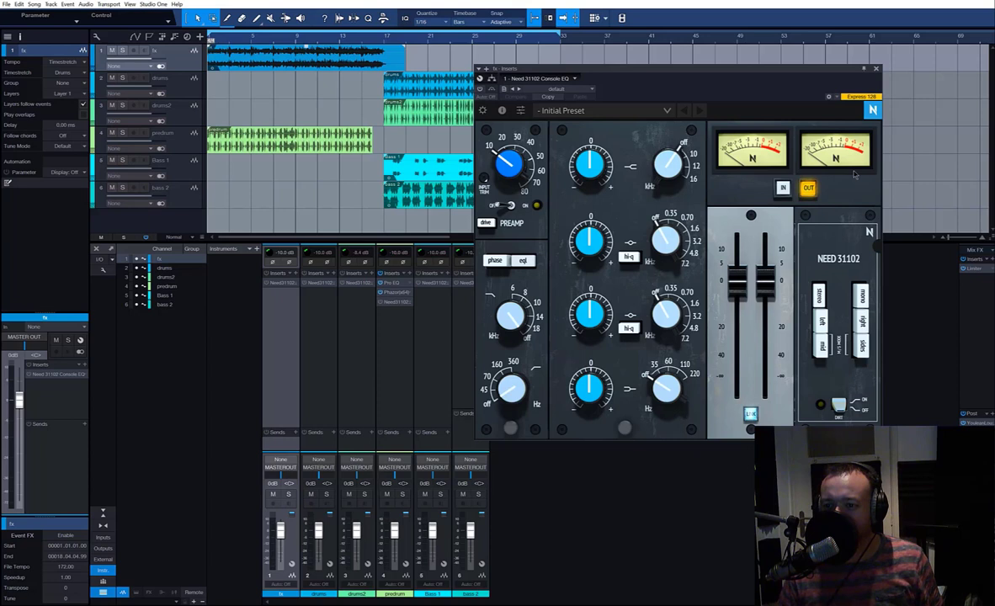
Close the Need 31102 window and play the song back from the beginning.
left_click(875, 68)
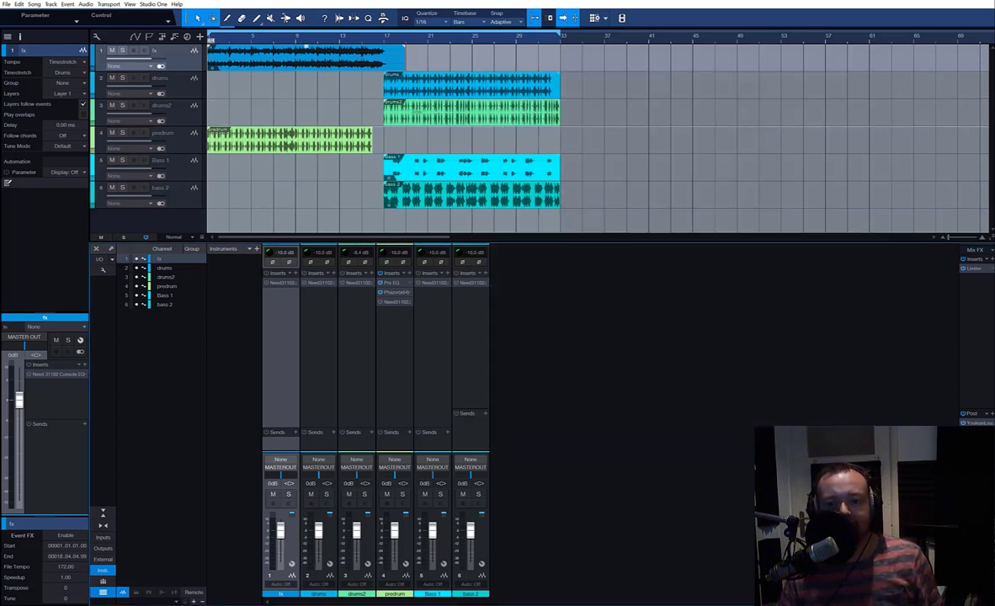
key("space")
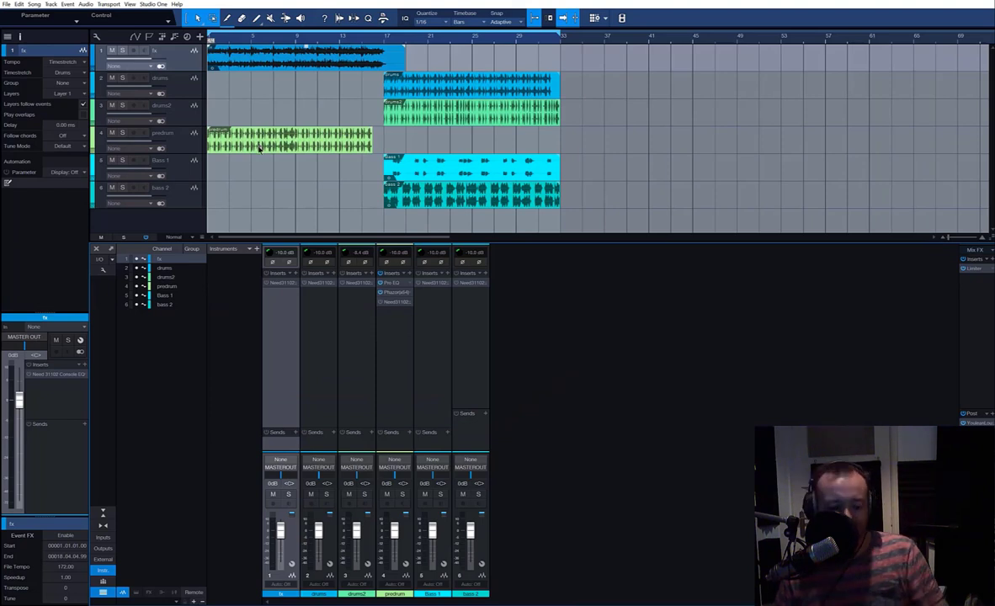
key("space")
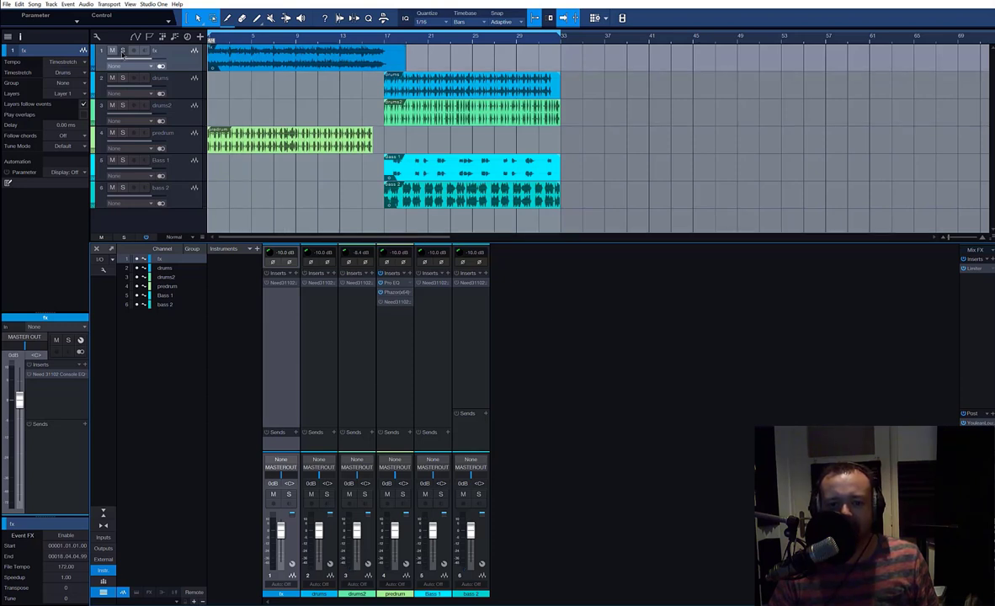
Solo the fx track, set the play position near bar 16, and open its Need 31102 EQ.
left_click(123, 51)
left_click(331, 39)
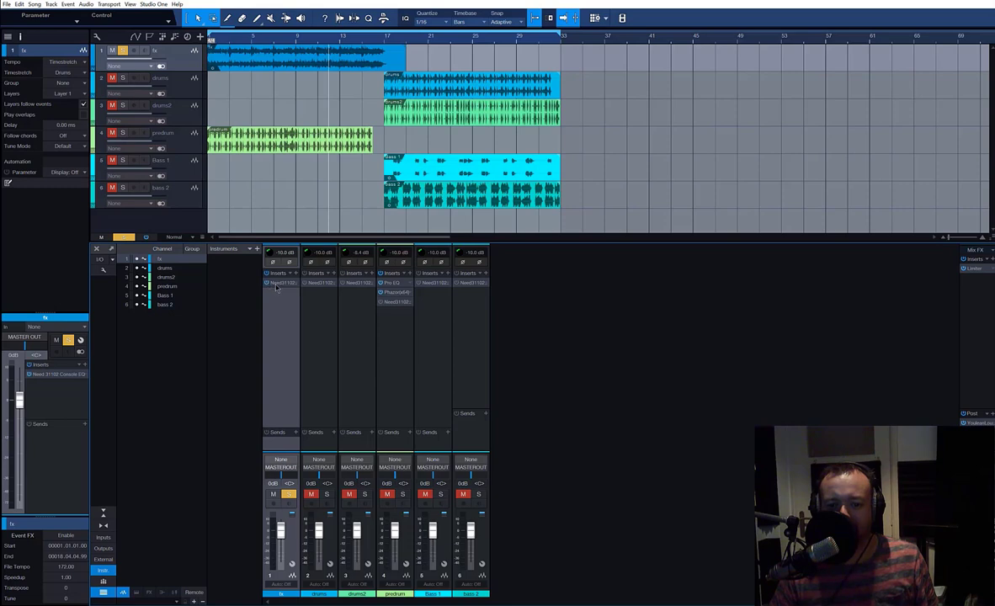
left_click(277, 285)
Turn the preamp on, trim input to about 15 dB, and lower linked outputs to -10.9 dB.
left_click(511, 205)
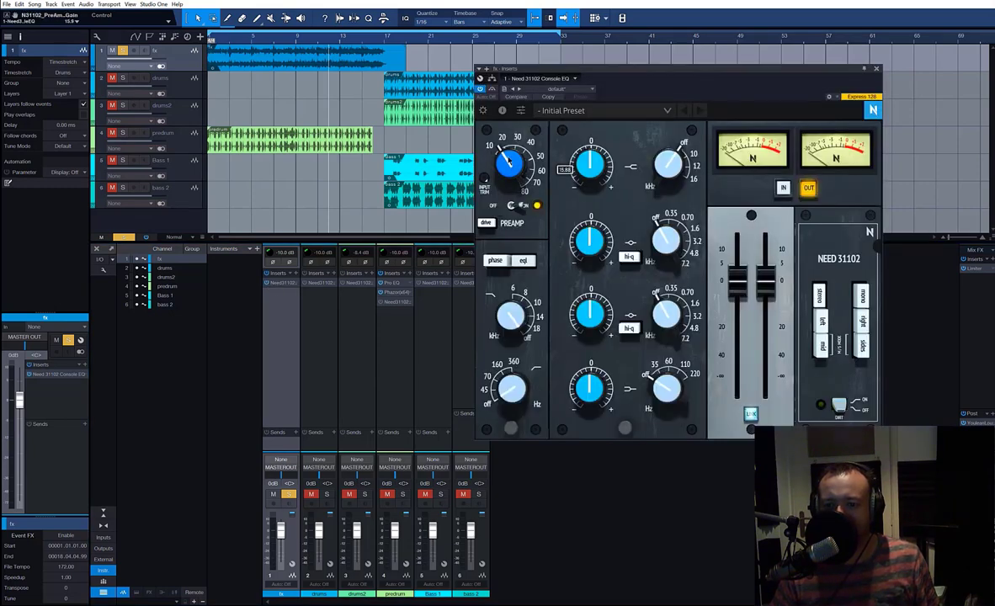
left_click_drag(509, 162, 508, 164)
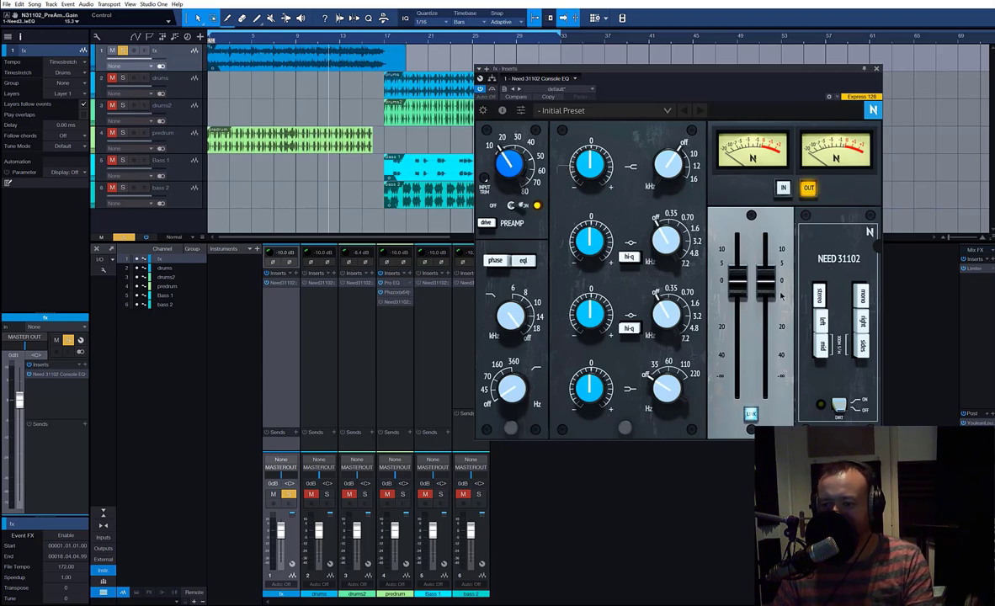
left_click_drag(766, 285, 714, 293)
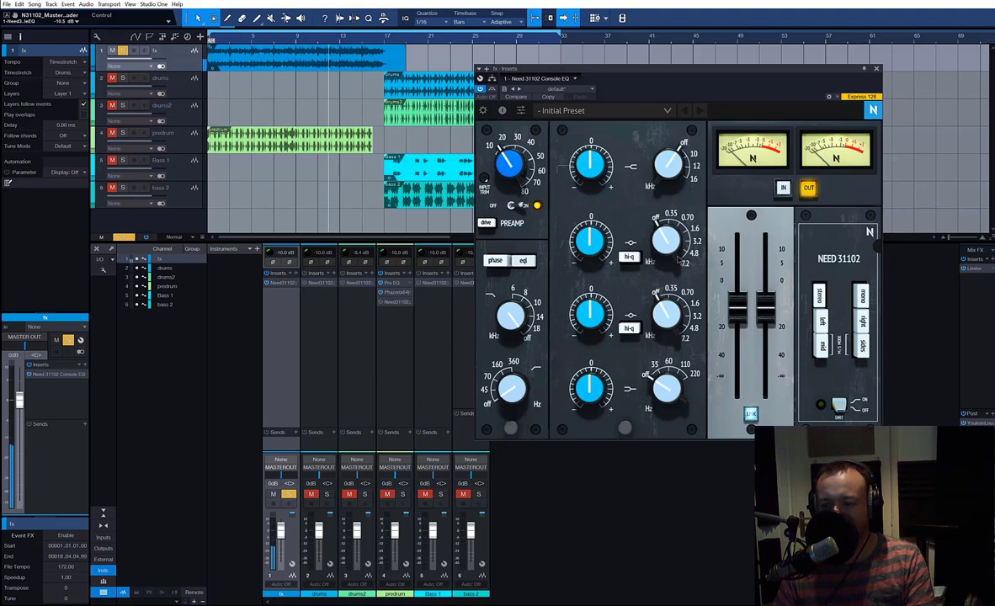
left_click_drag(766, 313, 766, 322)
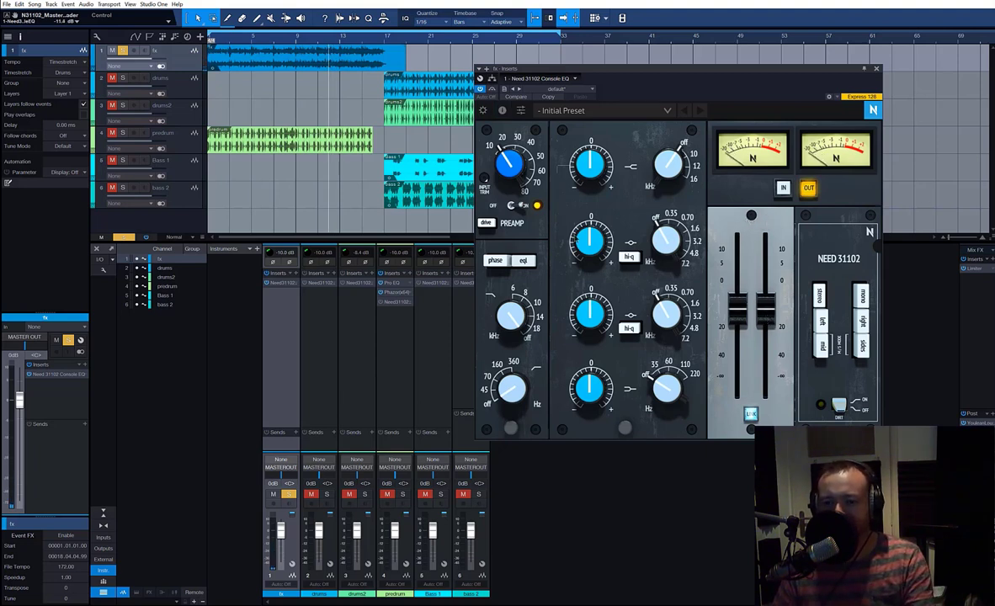
key("space")
key("space")
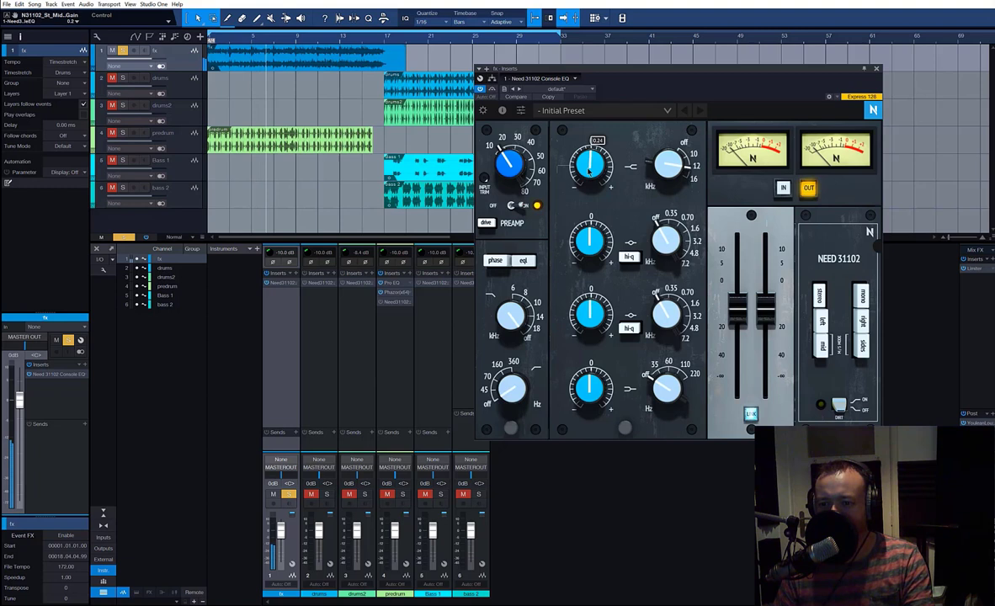
mouse_move(589, 167)
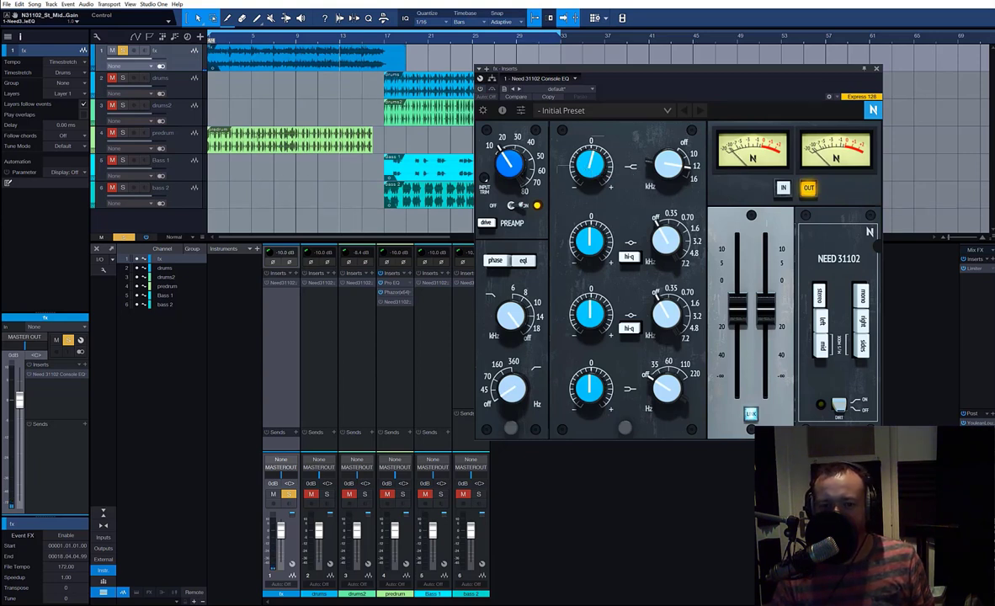
Move the solo from fx to predrum, review its Need 31102 settings, then unsolo it and close the EQ.
left_click(122, 50)
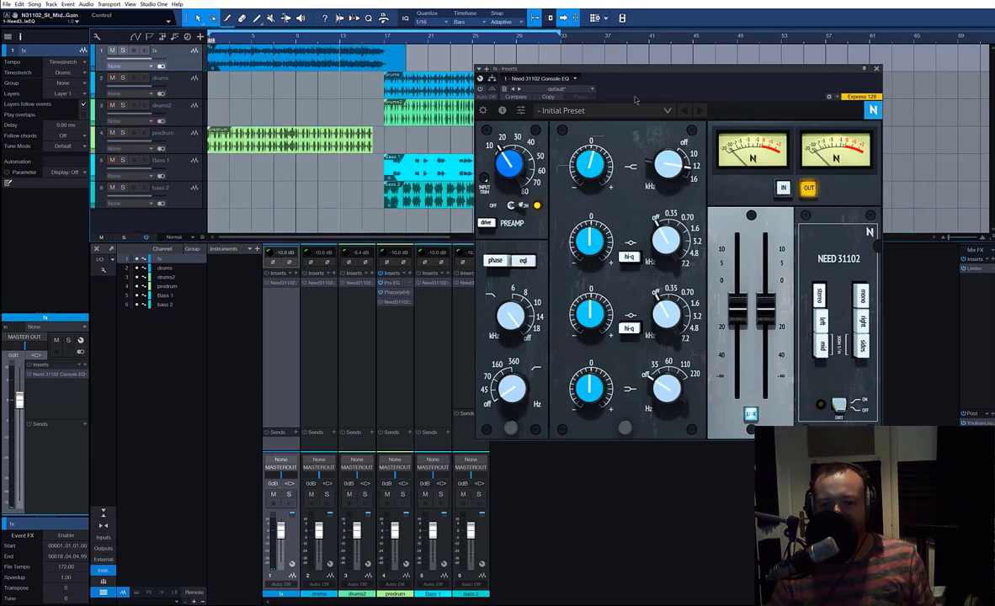
left_click(122, 132)
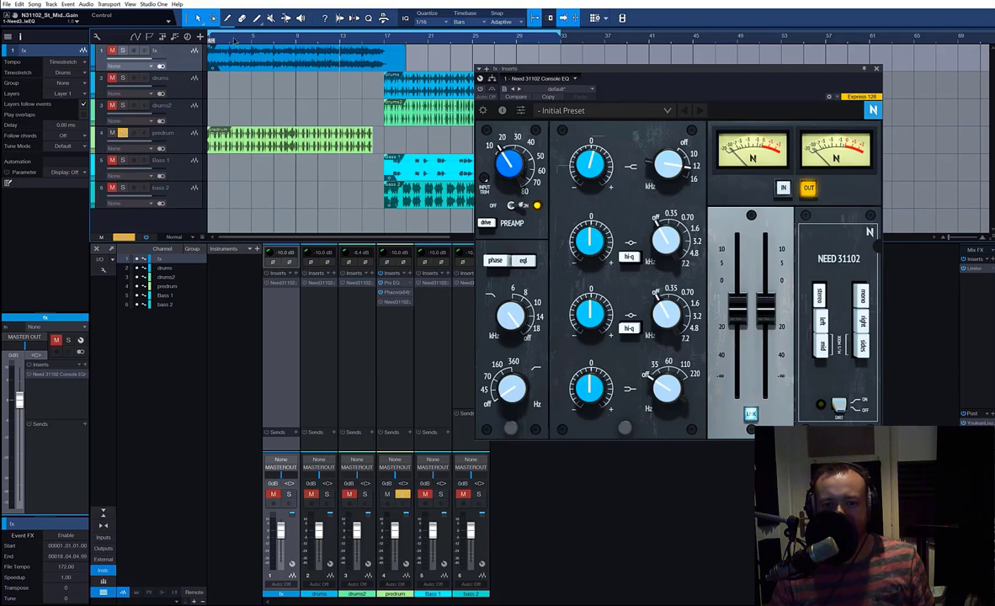
left_click(232, 139)
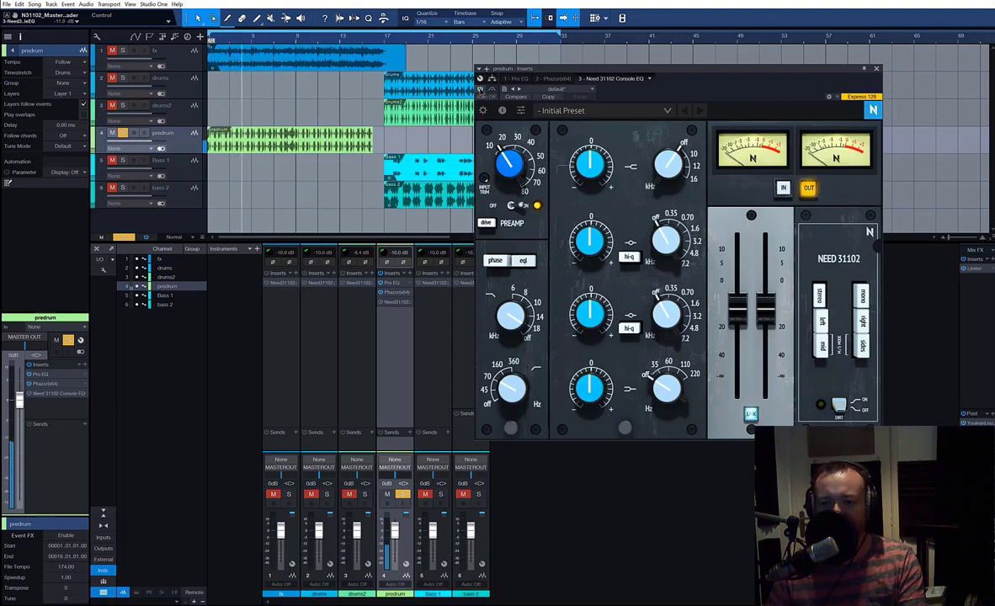
mouse_move(752, 226)
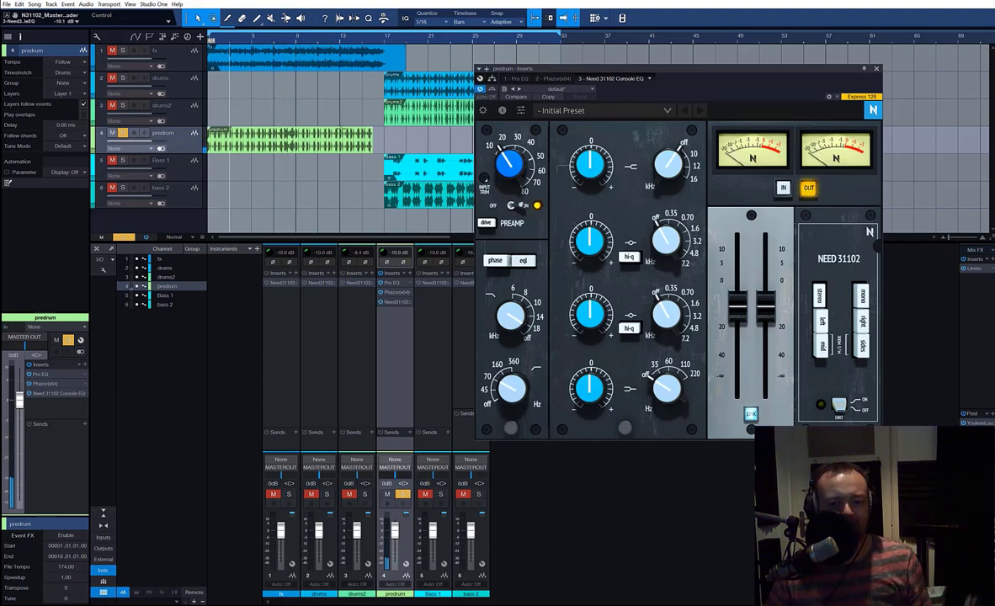
left_click(123, 132)
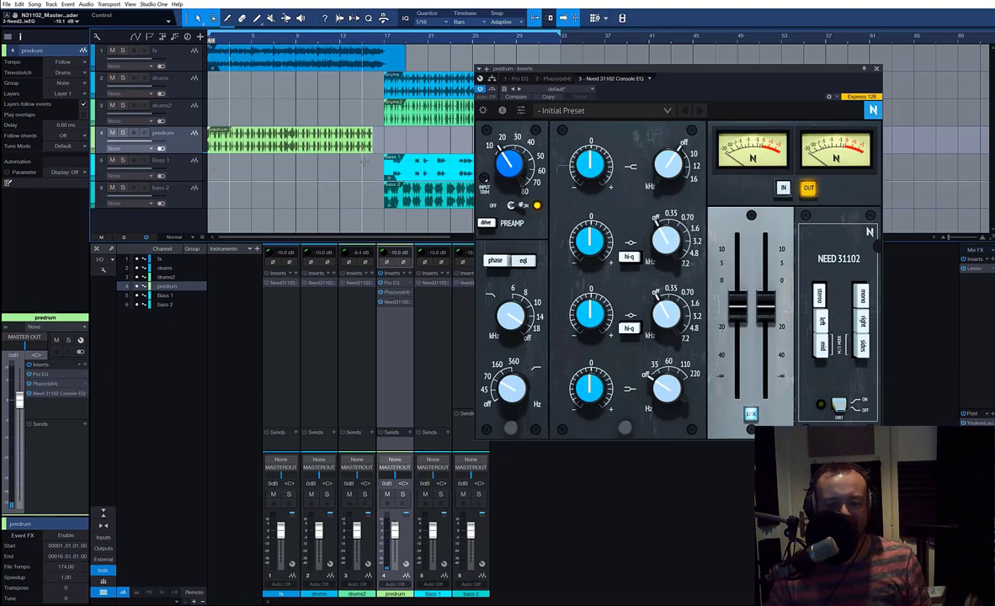
left_click(876, 69)
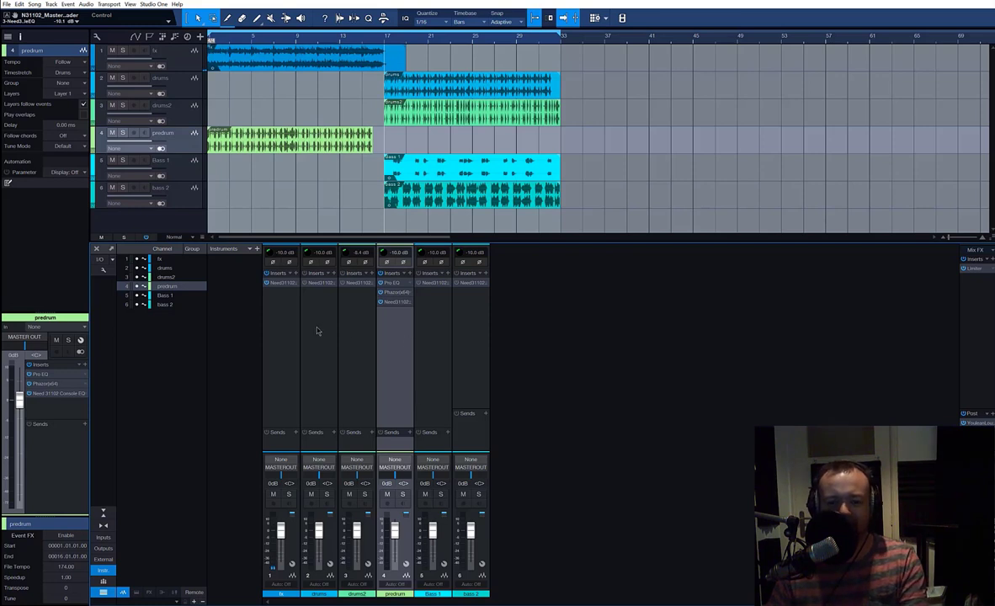
Select and solo the drums track, then open its Need 31102 EQ with the preamp on.
left_click(157, 86)
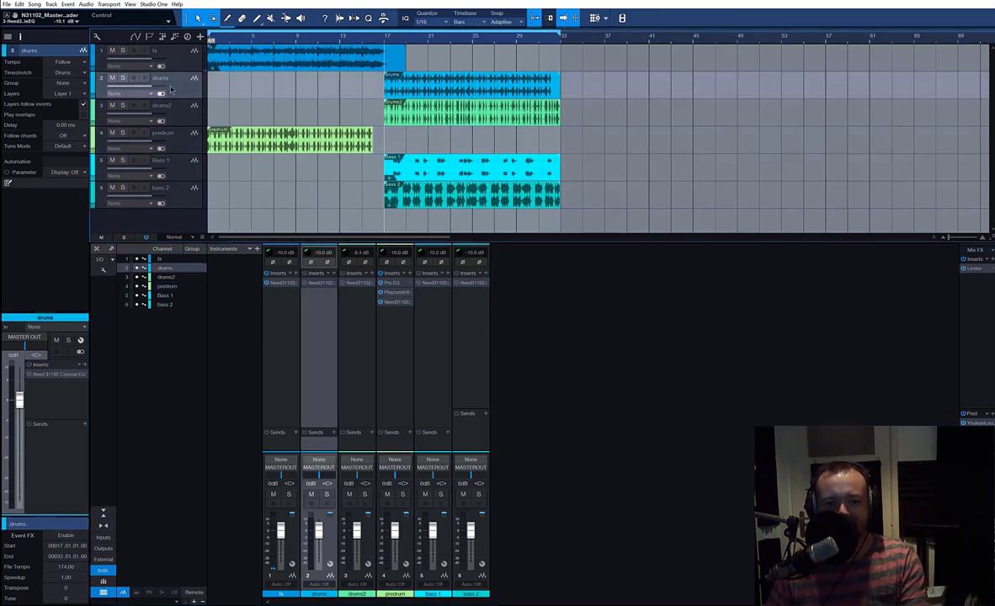
left_click(123, 78)
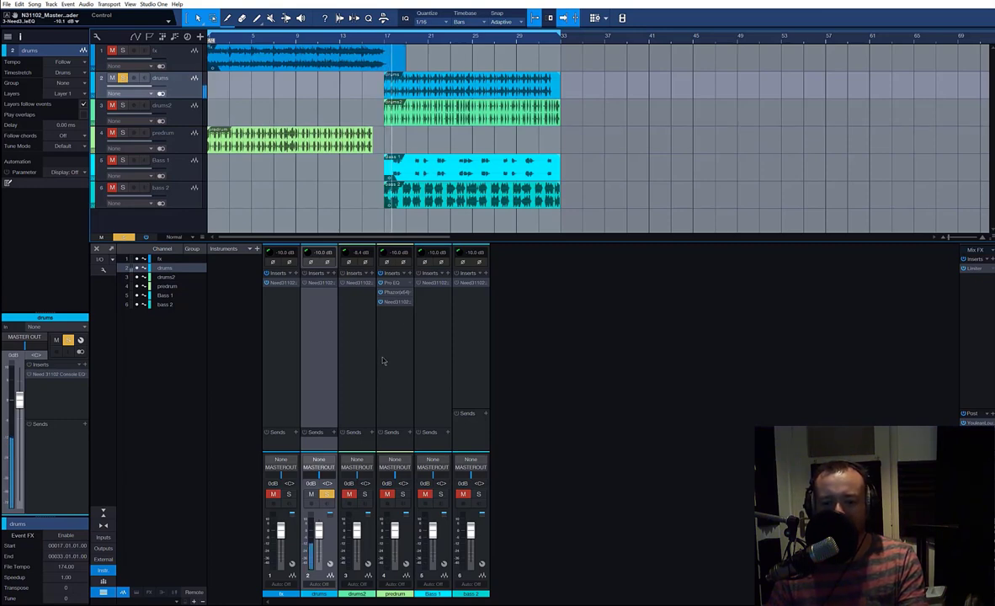
left_click(310, 283)
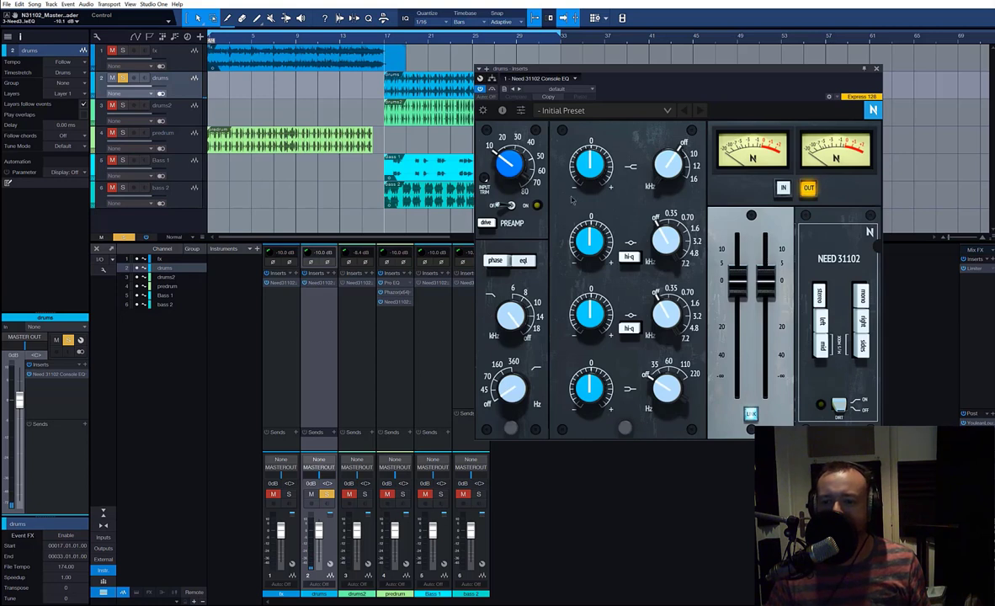
mouse_move(524, 168)
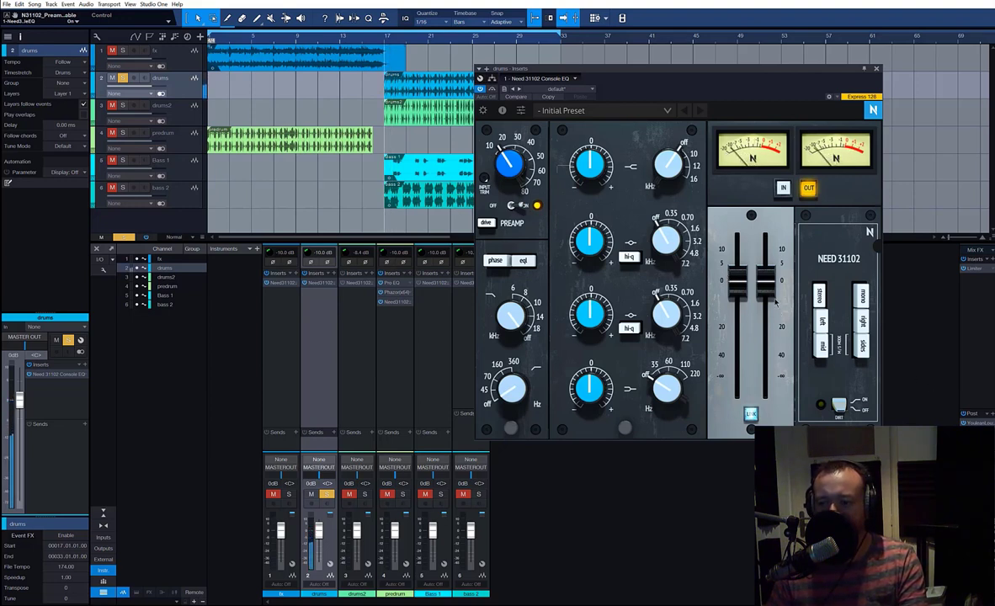
left_click_drag(776, 301, 777, 324)
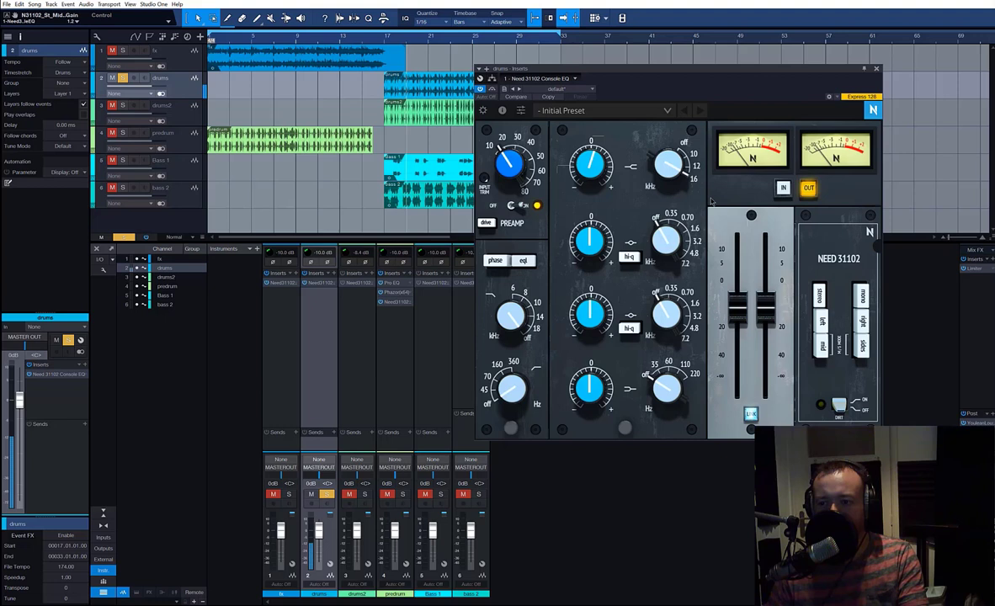
mouse_move(766, 318)
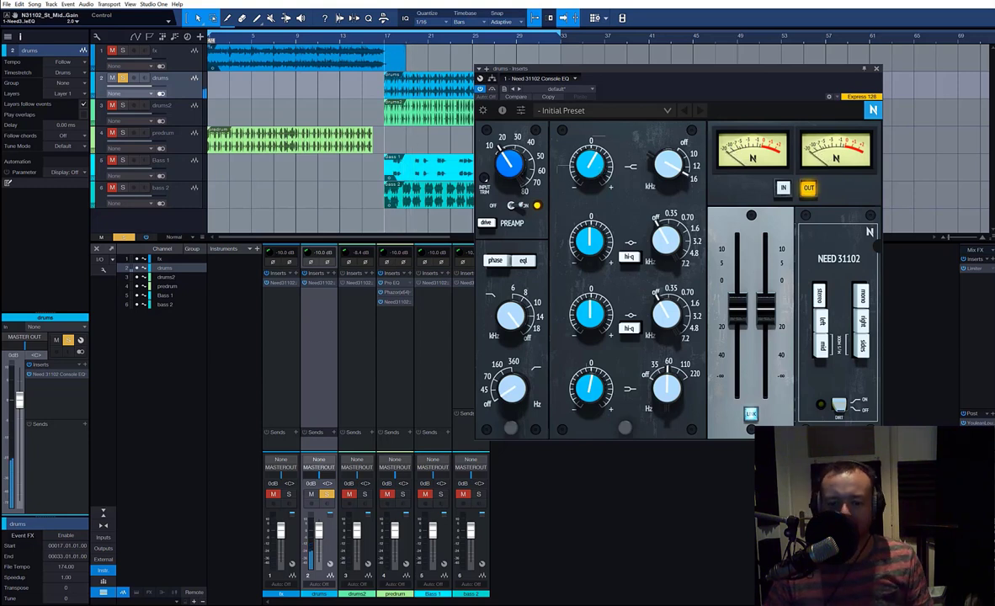
Unsolo drums, then select and solo the drums2 channel.
left_click(325, 495)
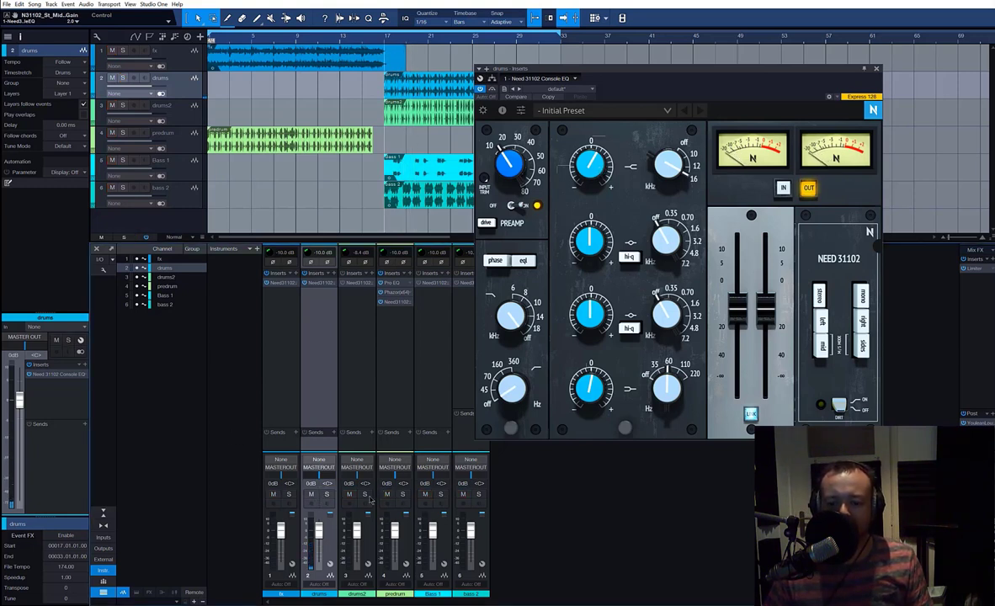
left_click(354, 358)
left_click(365, 494)
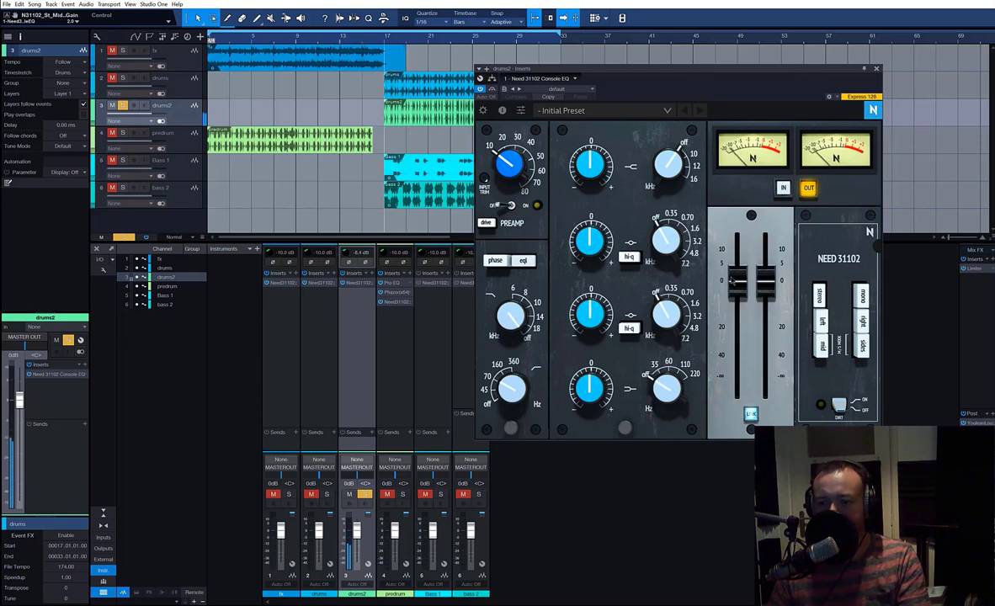
On drums2's Need 31102, change the high-band frequency, raise input trim, lower output to -15 dB, and boost top-band gain.
left_click_drag(658, 166, 655, 156)
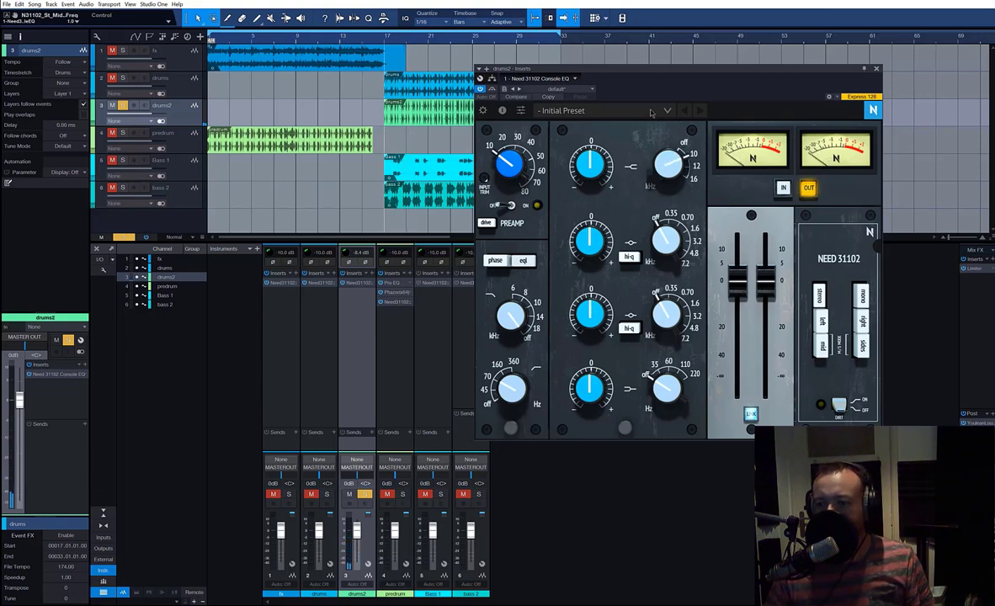
left_click_drag(509, 163, 508, 153)
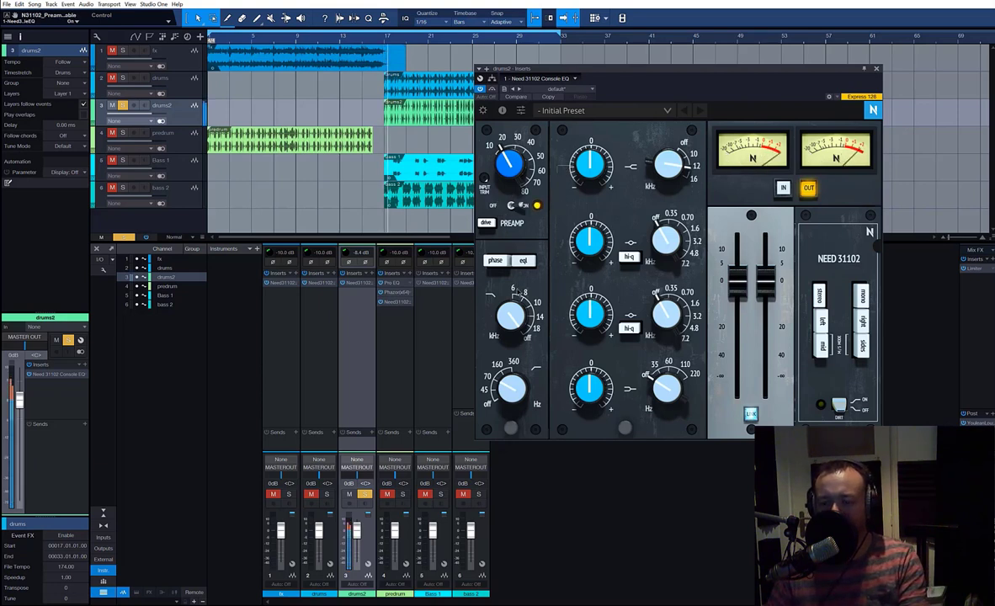
left_click_drag(766, 279, 766, 315)
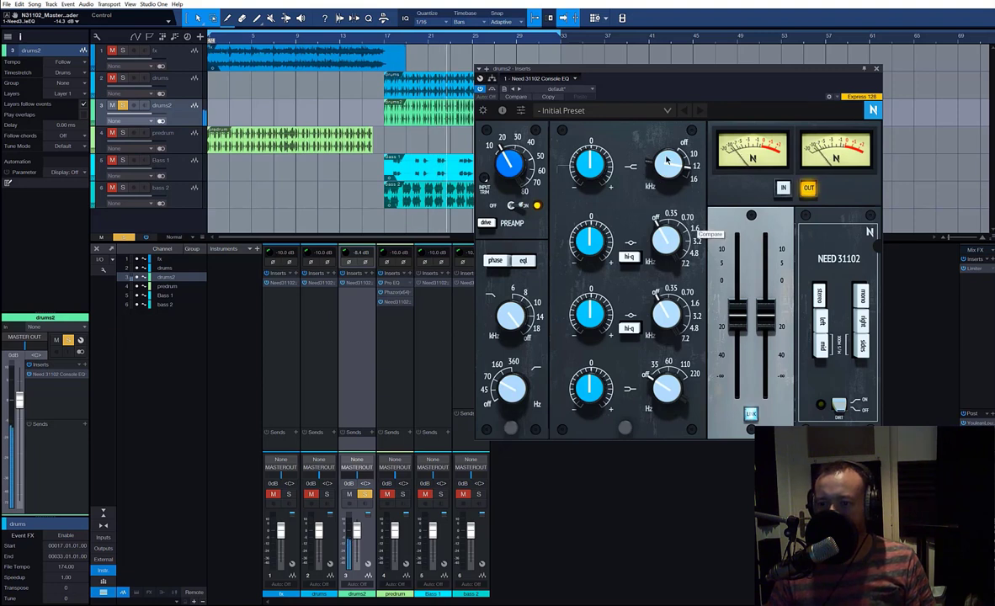
left_click_drag(591, 153, 594, 149)
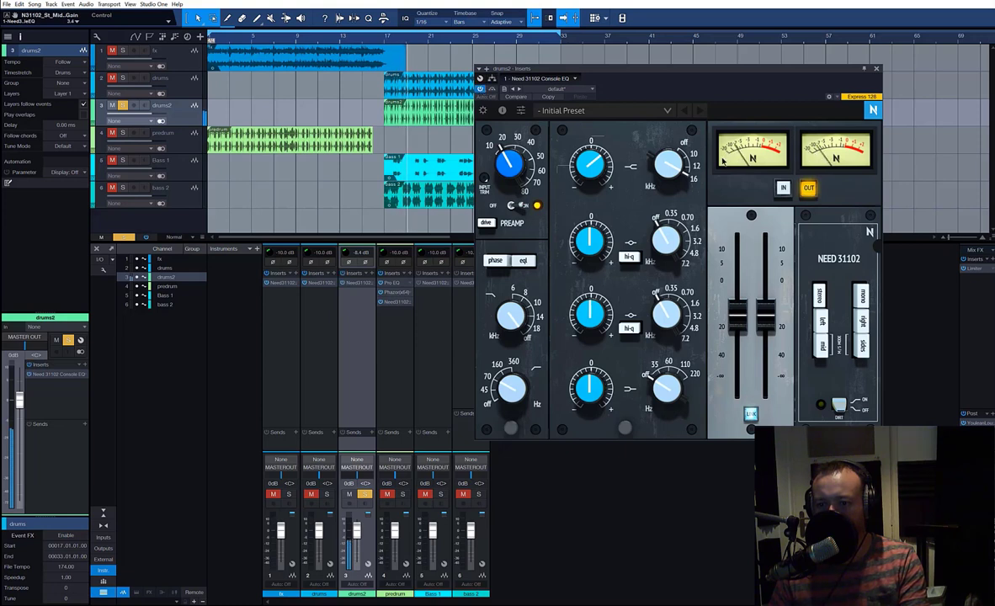
Close the drums2 EQ, unsolo drums2, and solo Bass 1 with its Need 31102 EQ open.
left_click(877, 70)
left_click(123, 105)
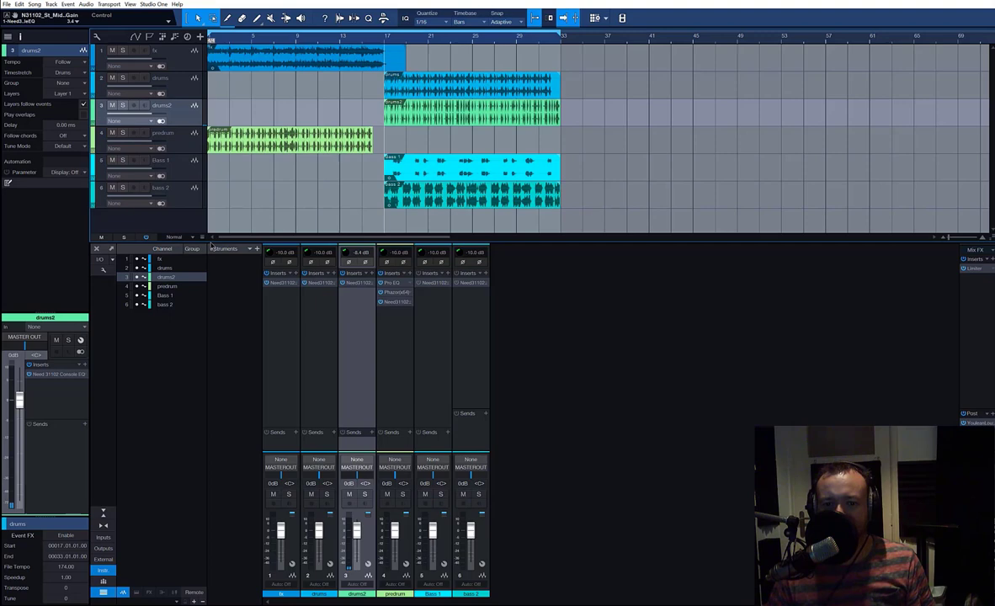
left_click(173, 168)
left_click(123, 160)
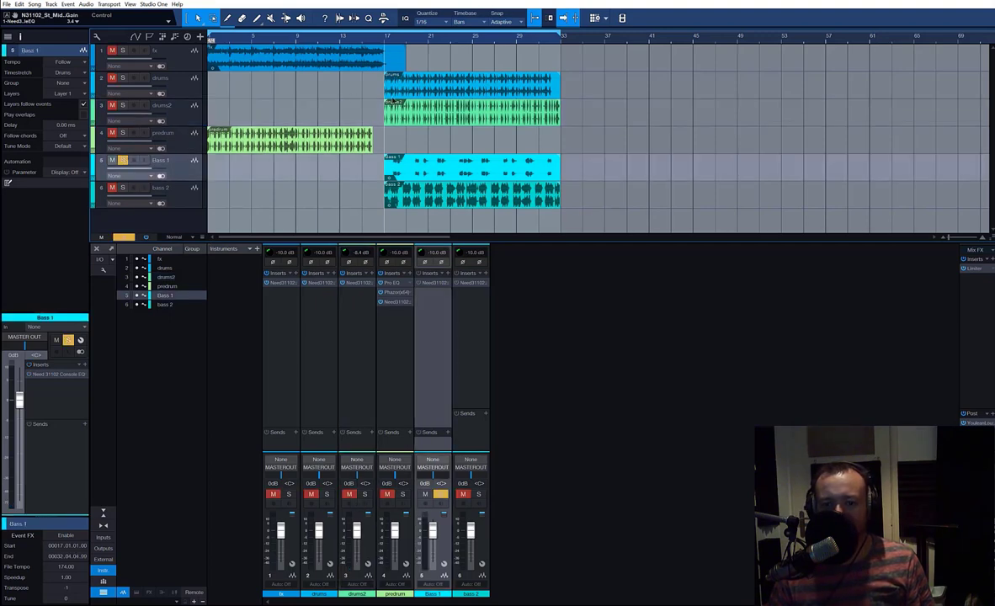
left_click(432, 283)
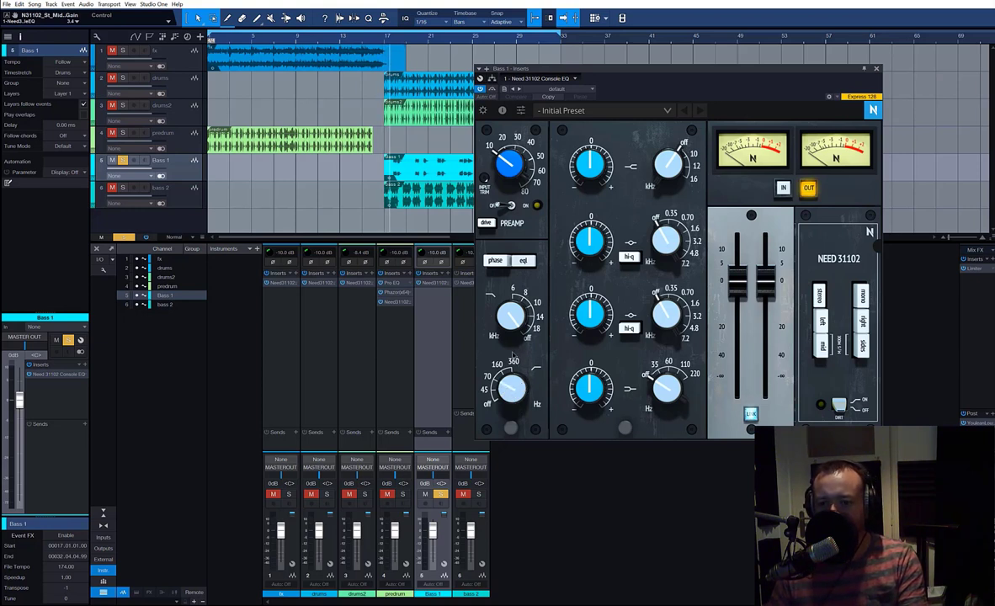
Switch Bass 1's preamp on, raise input trim, and lower outputs to about -13.8 dB.
left_click(509, 206)
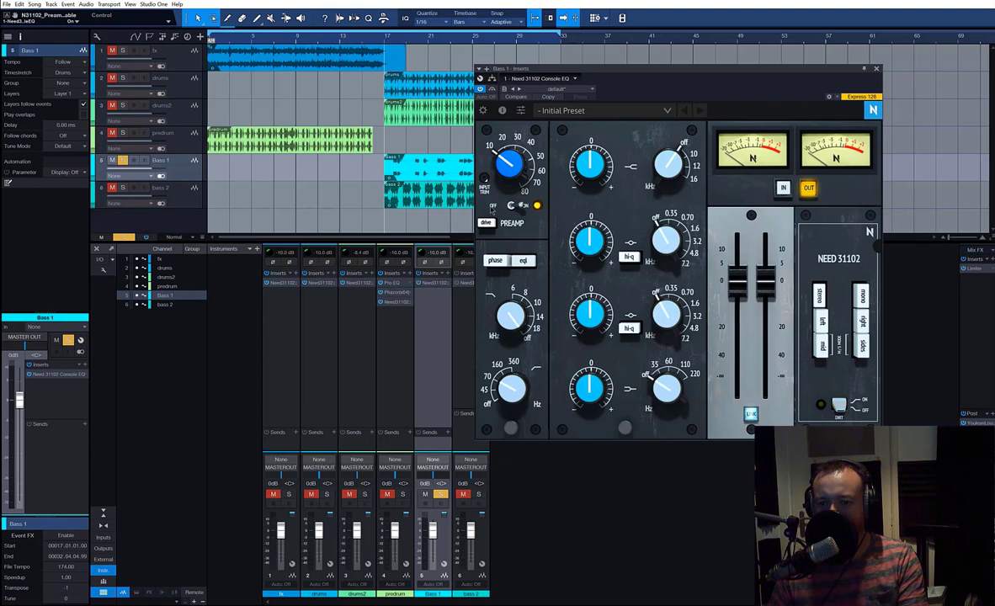
left_click_drag(508, 176, 508, 164)
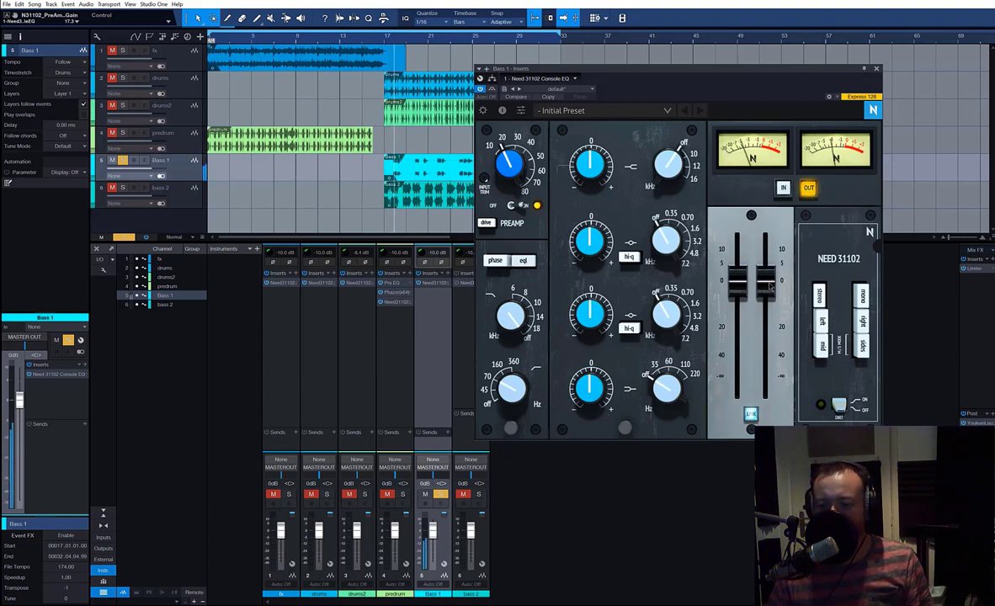
left_click_drag(771, 285, 768, 313)
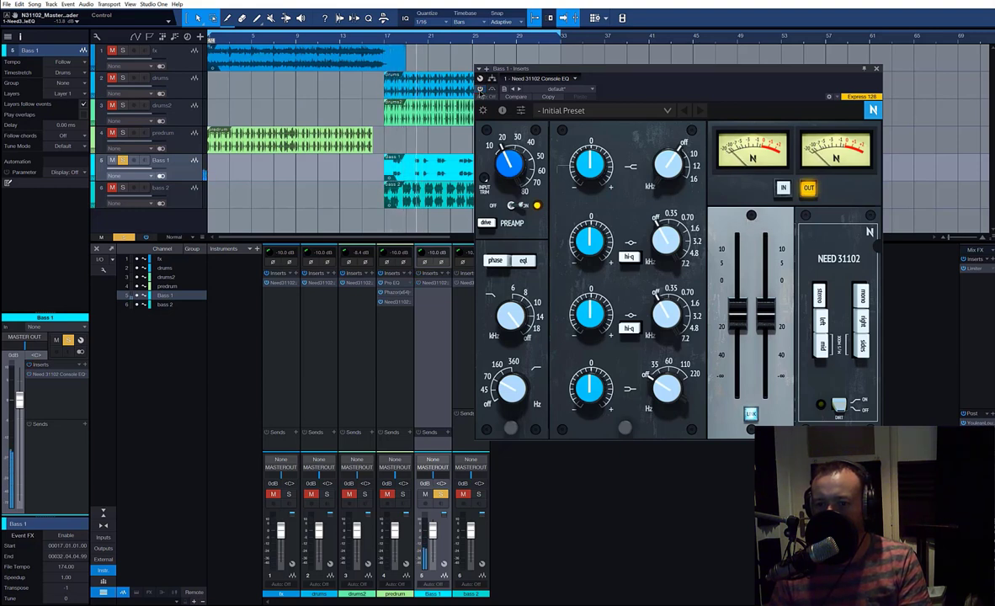
Turn Bass 1's Need 31102 back on, tweak its band gains, and close the window.
left_click(480, 88)
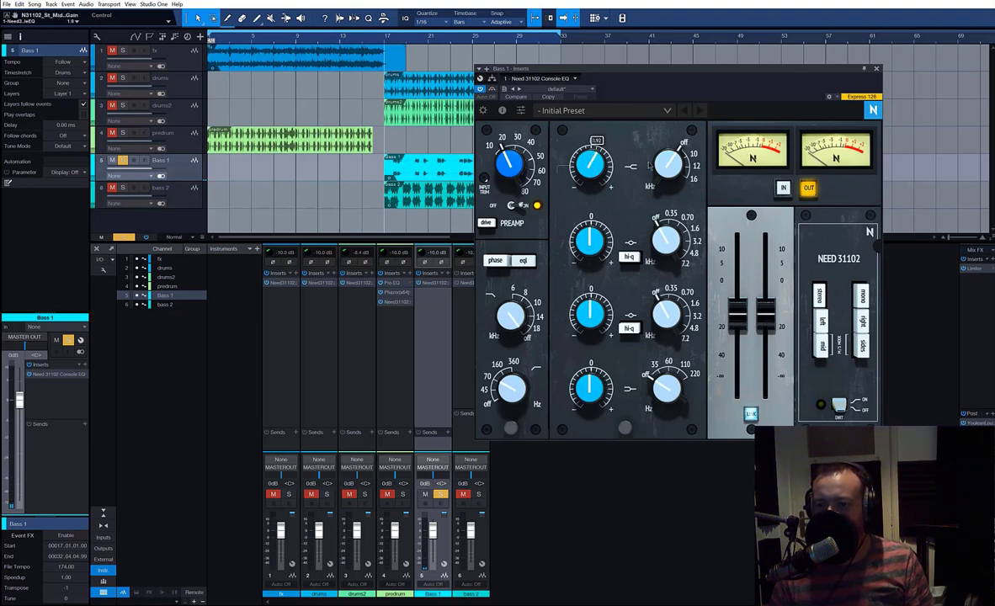
mouse_move(597, 165)
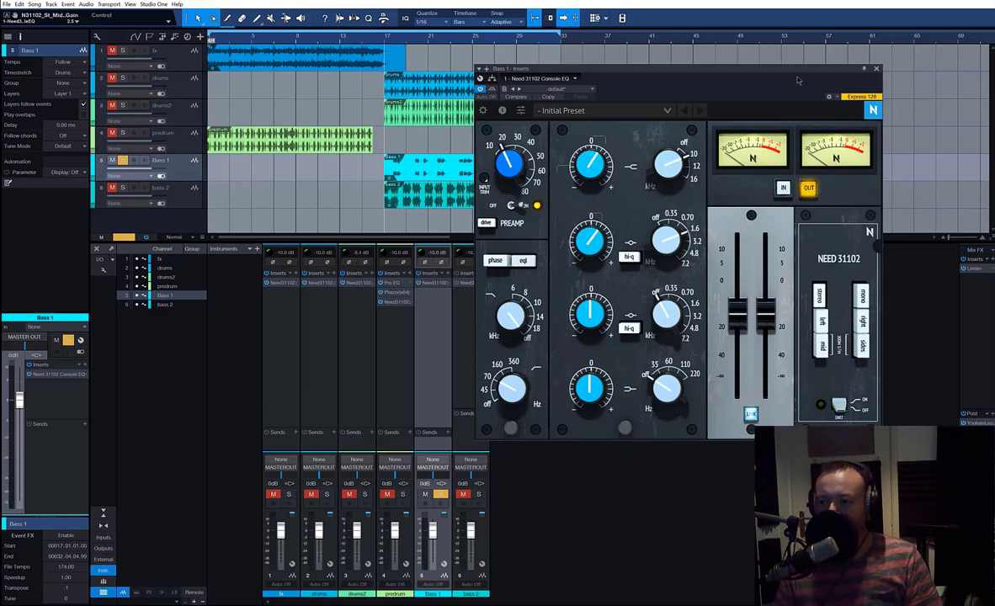
left_click(875, 69)
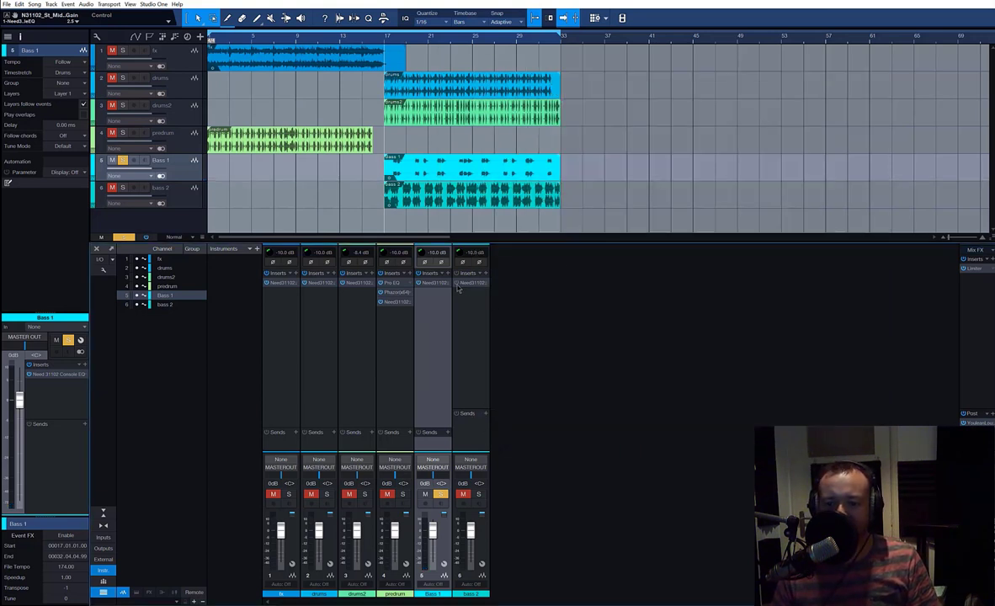
Unsolo Bass 1, solo bass 2, and open its Need 31102 EQ.
left_click(440, 494)
left_click(478, 494)
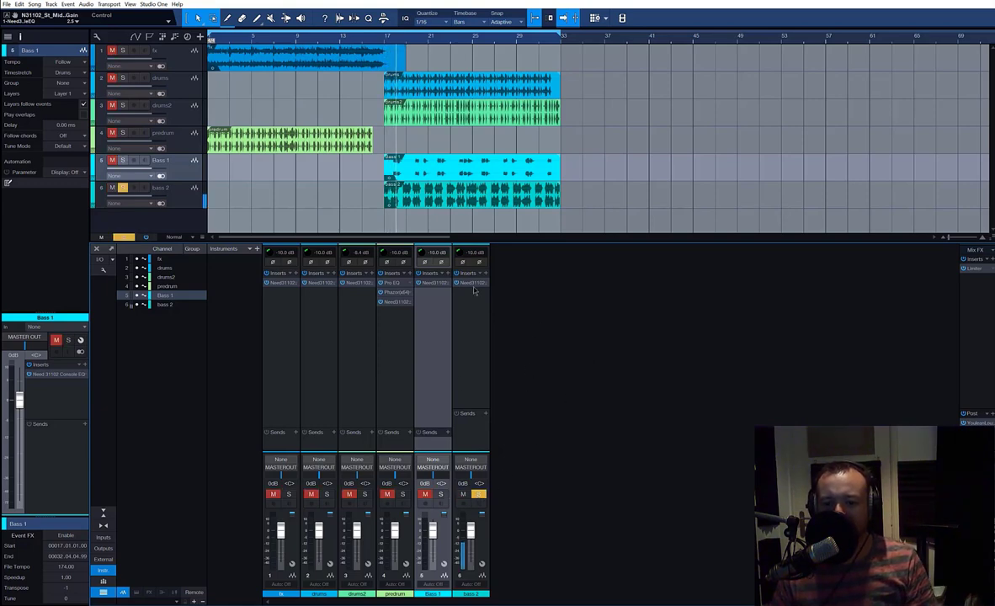
left_click(471, 282)
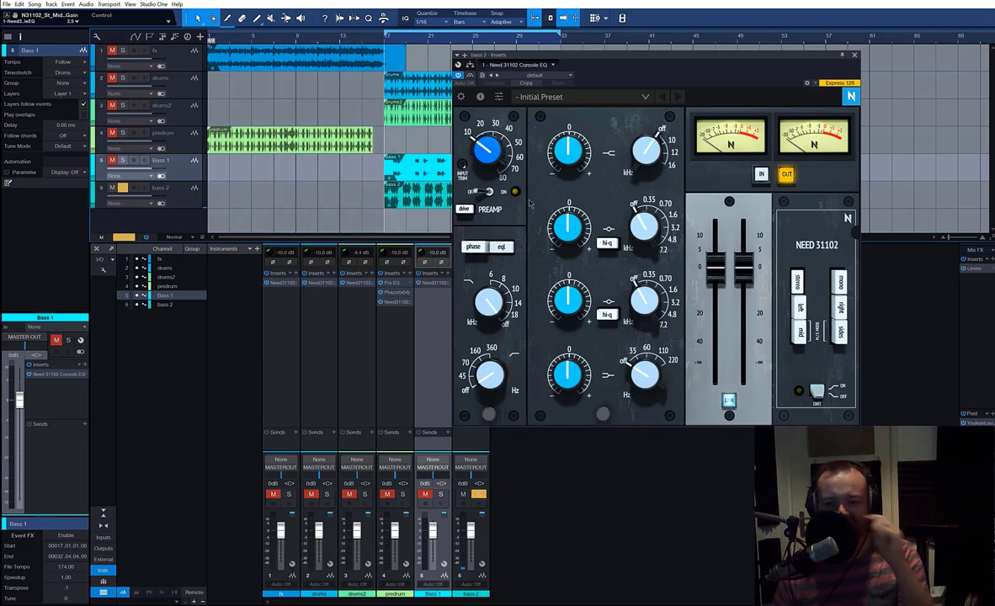
Lower bass 2's EQ output to about -18 dB and adjust its band gains.
mouse_move(484, 148)
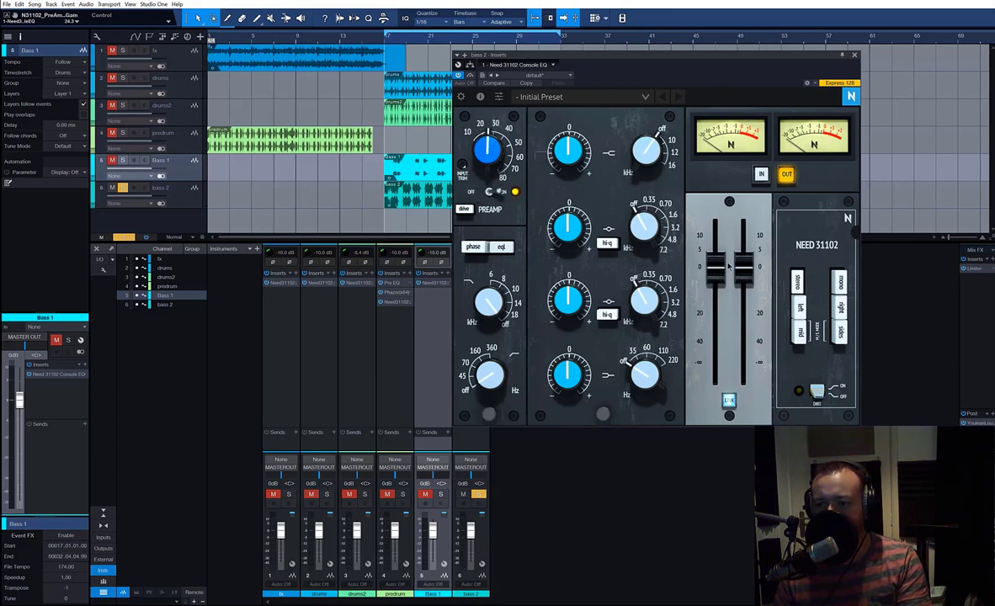
left_click_drag(729, 267, 749, 323)
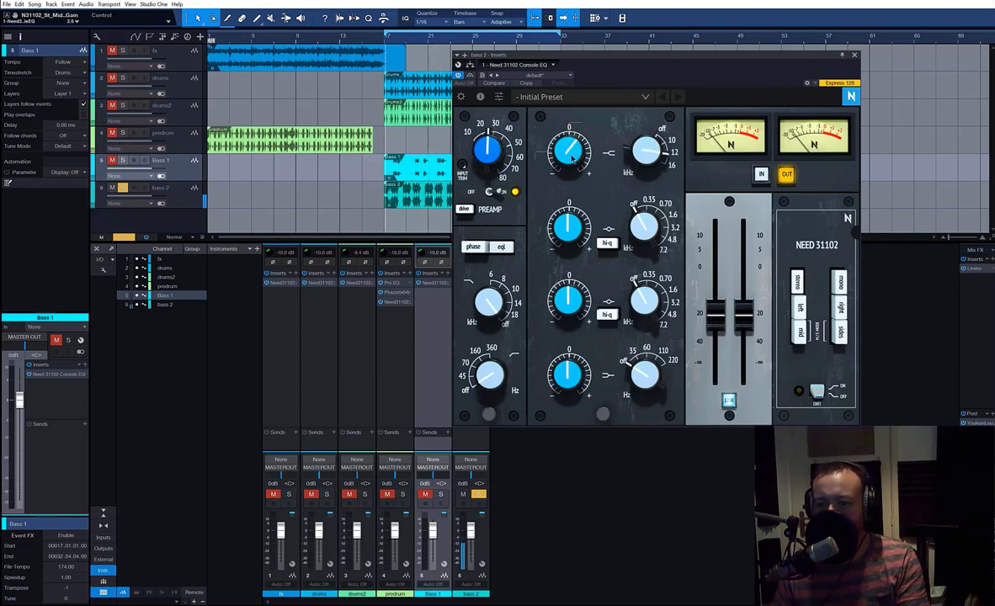
mouse_move(572, 157)
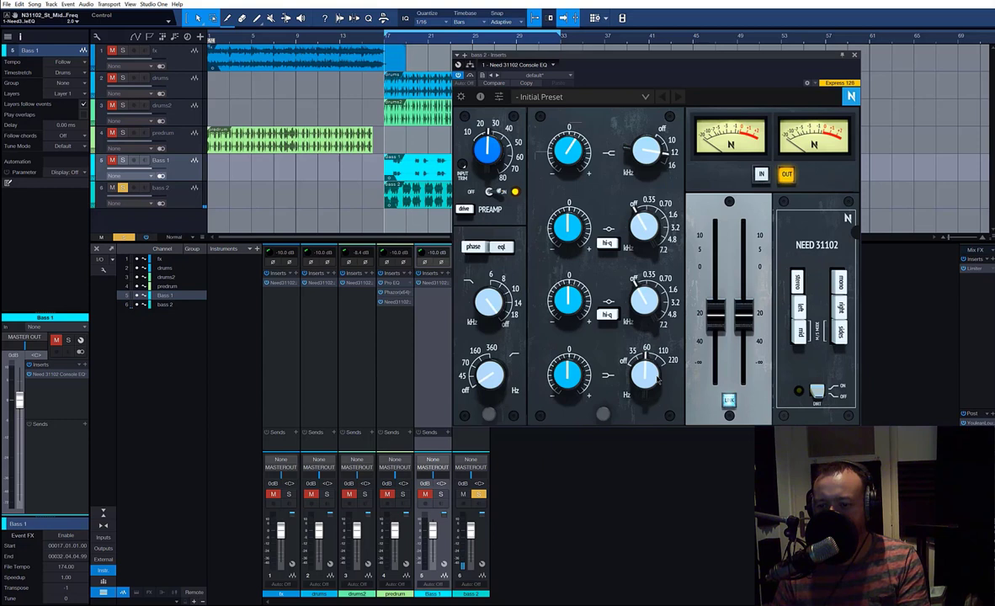
scroll(575, 380, "up", 3)
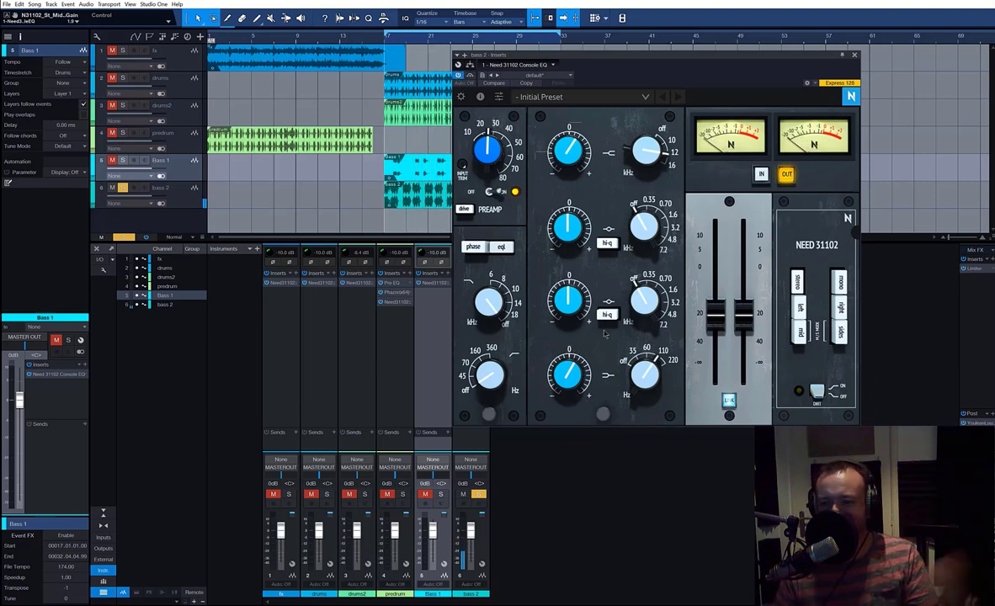
Close the bass 2 EQ, clear all solos and mutes with Shift+S, and play the mix.
left_click(854, 55)
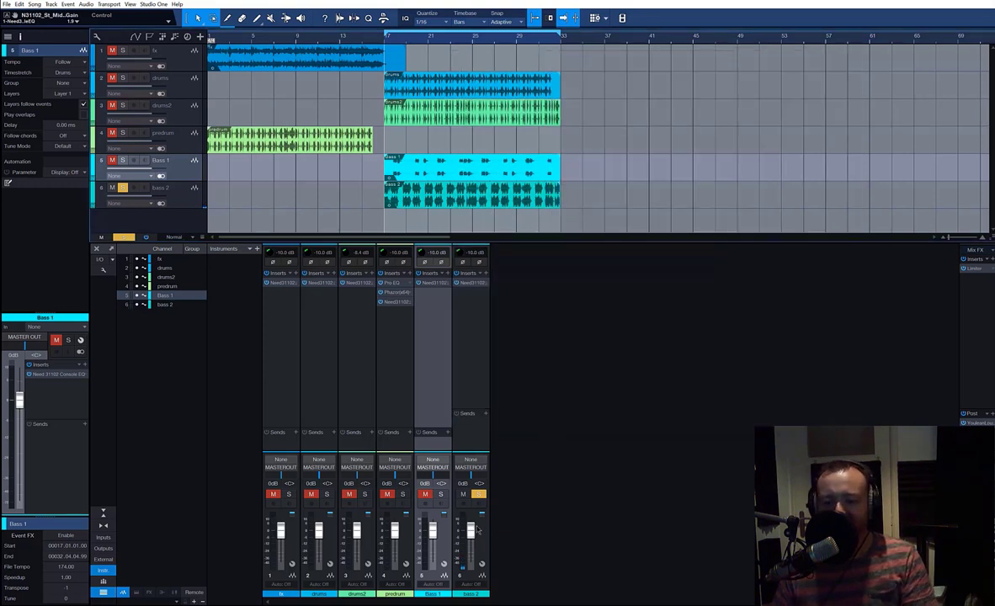
key("shift+s")
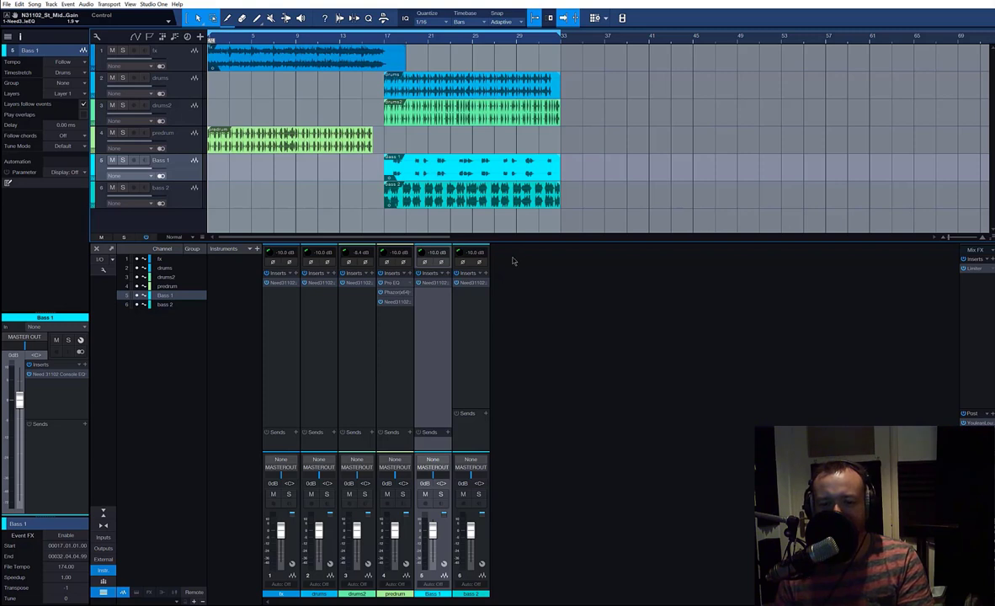
key("space")
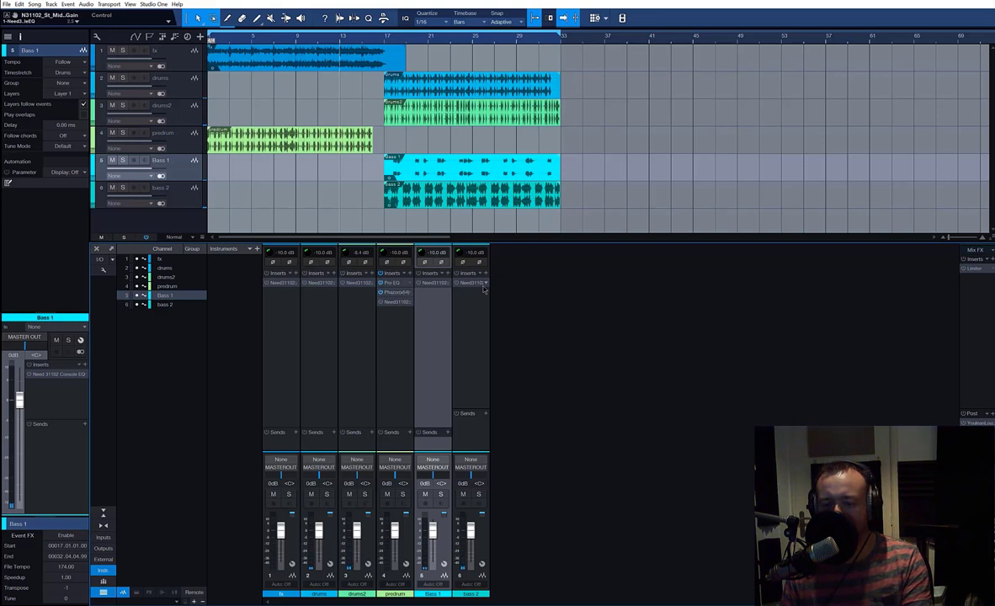
key("Up")
key("Up")
key("Up")
key("Up")
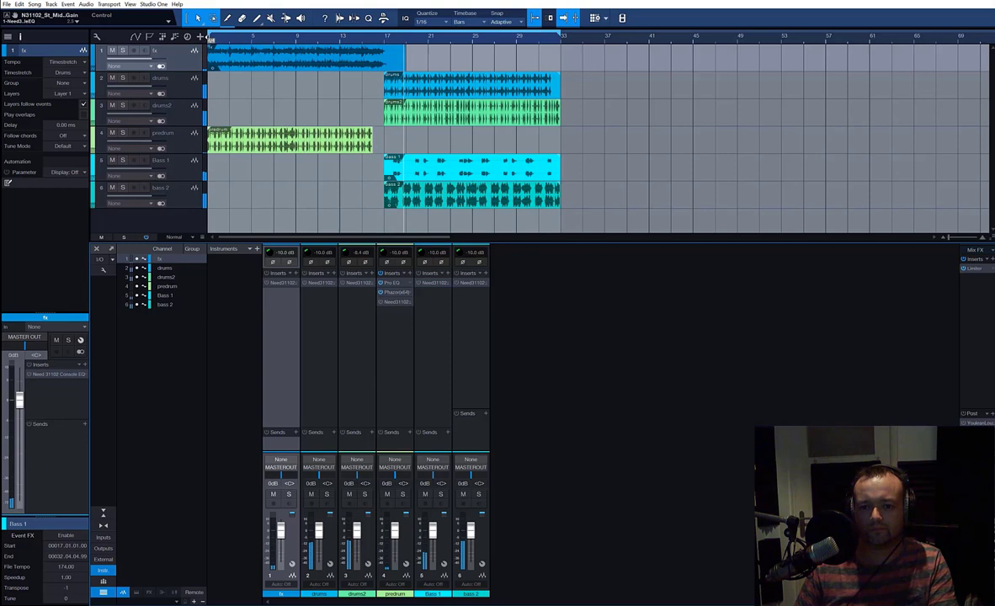
Move the loop start to bar 17, restart loop playback, and reopen bass 2's Need 31102 EQ.
left_click_drag(210, 39, 385, 39)
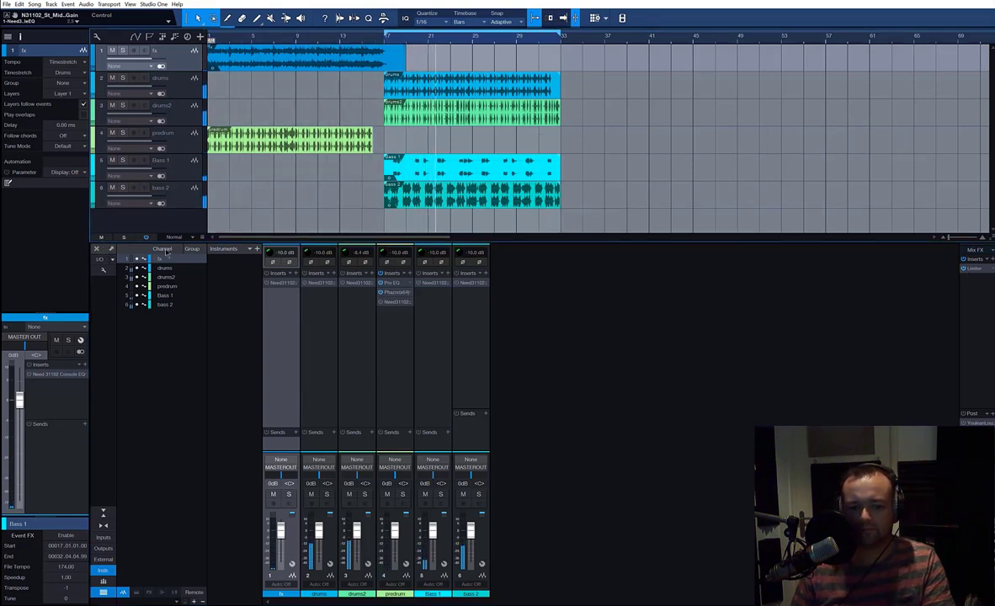
key("space")
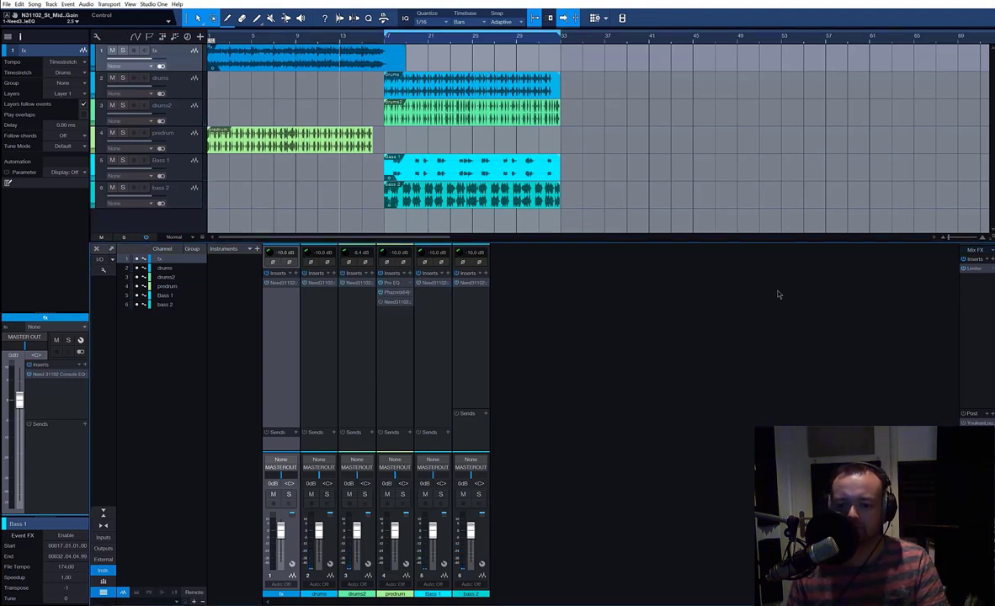
key("space")
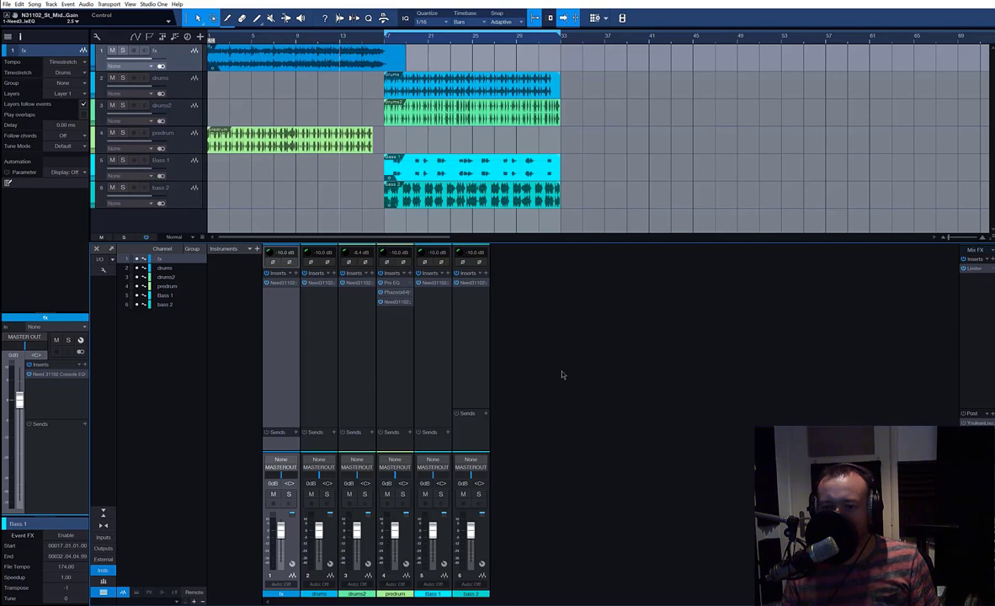
left_click(471, 283)
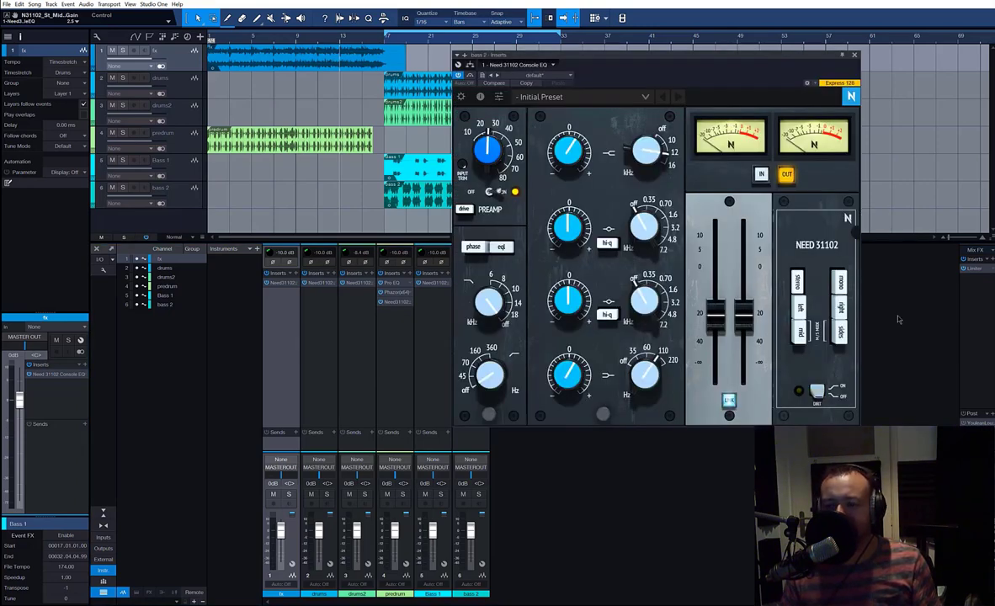
Move bass 2's Need 31102 Console EQ window lower over the arrangement.
left_click_drag(722, 61, 719, 123)
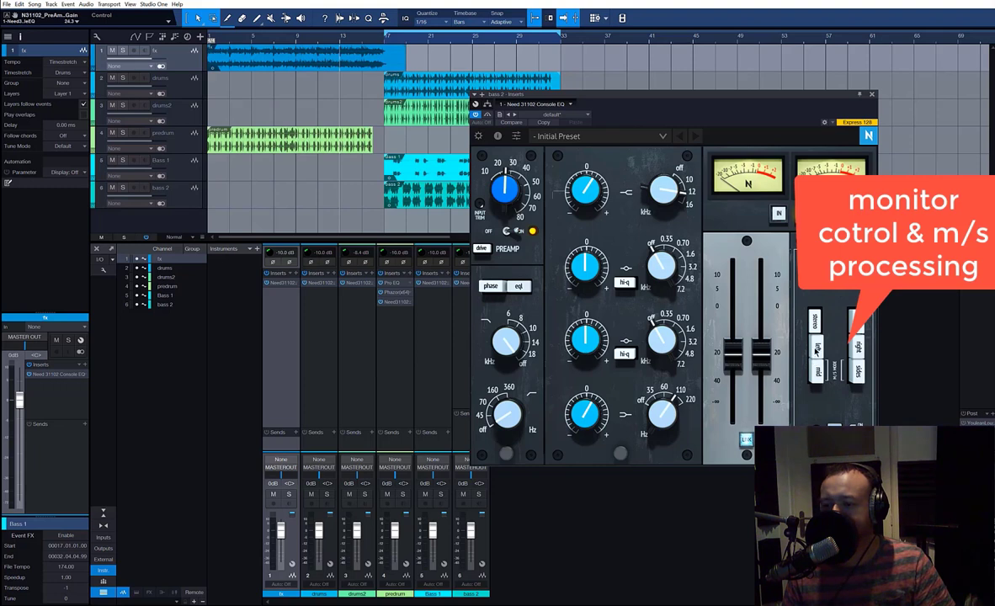
On bass 2, try sides-only processing and push the M/S balance to about 78%, then disable sides.
left_click(857, 372)
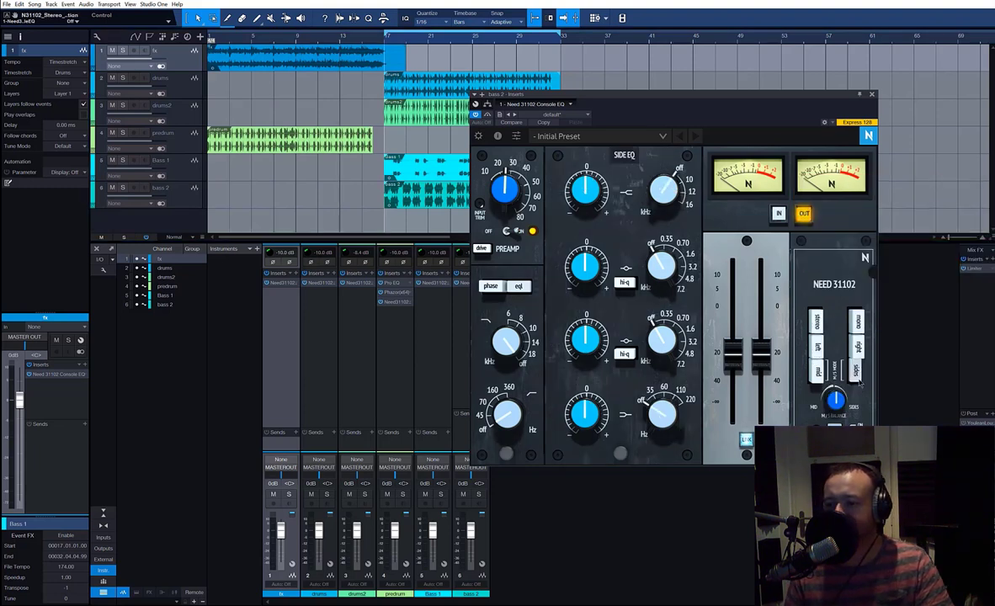
mouse_move(836, 399)
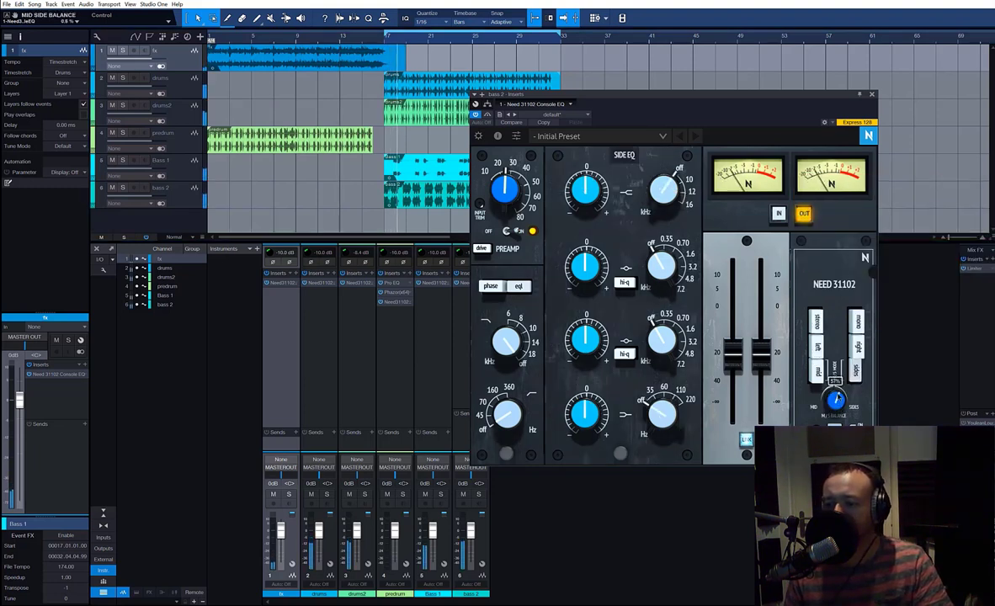
scroll(835, 399, "up", 3)
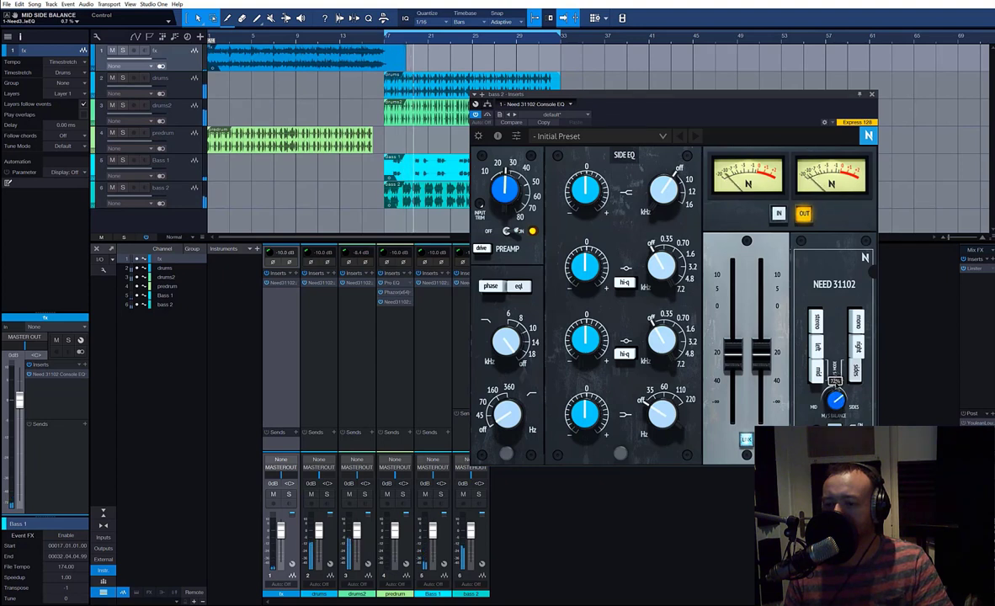
scroll(835, 399, "down", 3)
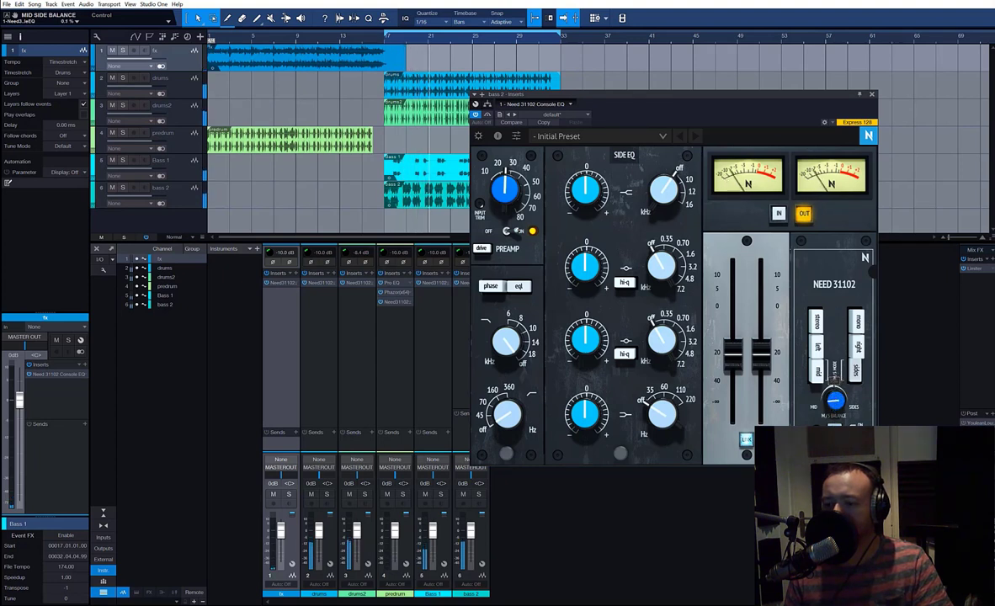
scroll(836, 399, "up", 3)
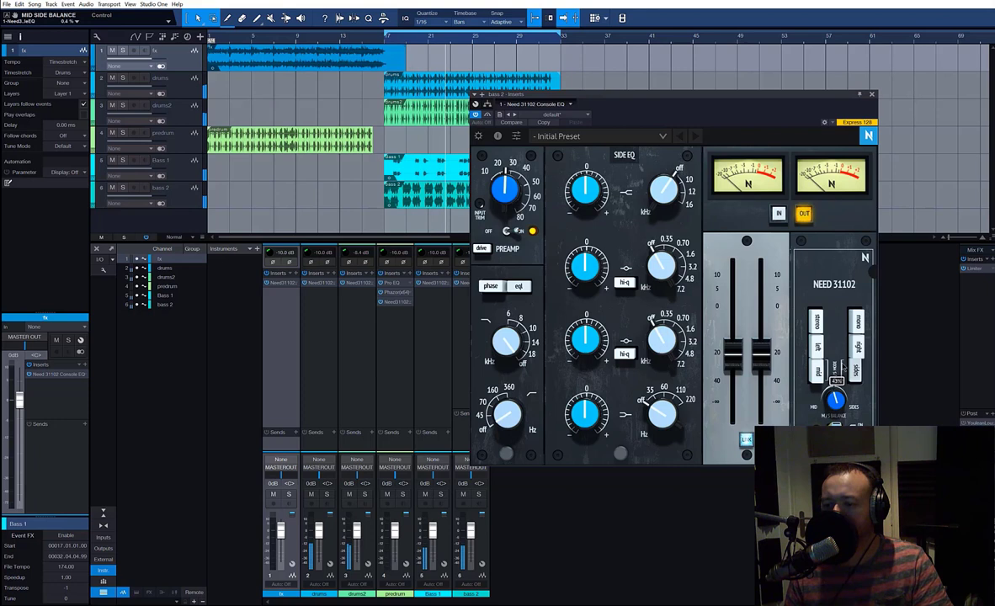
scroll(842, 367, "up", 1)
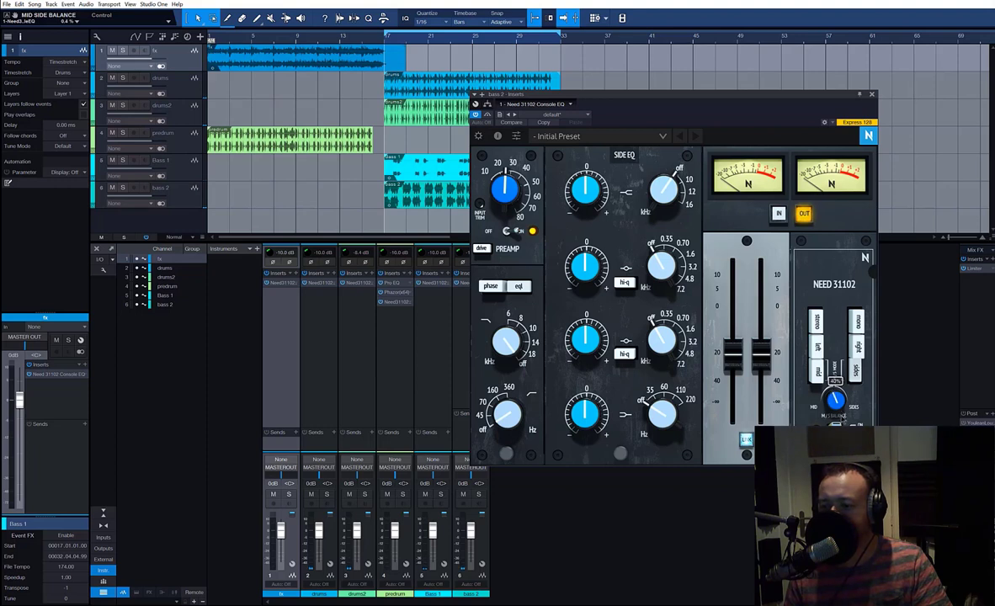
left_click_drag(835, 395, 841, 358)
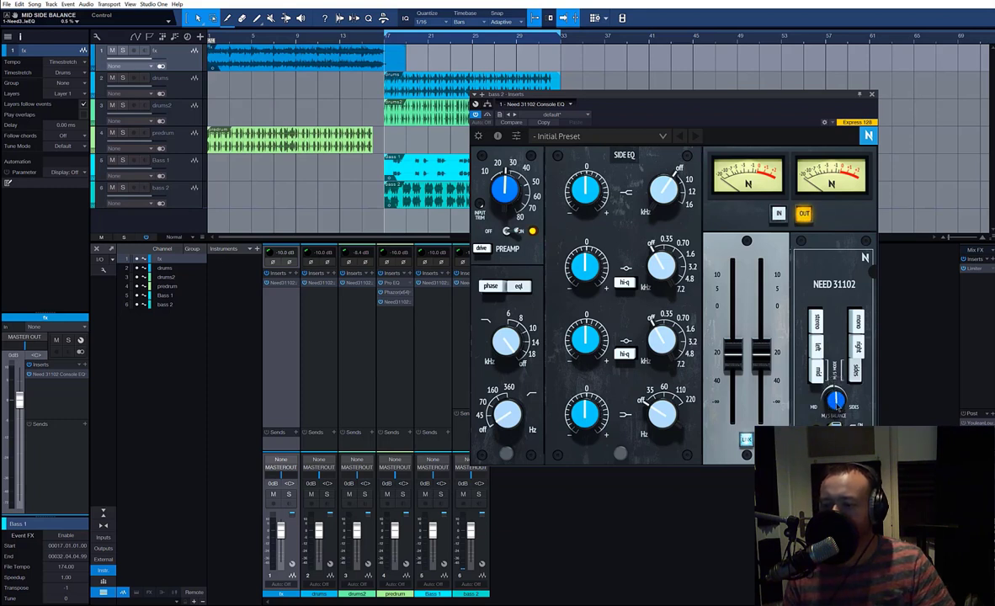
left_click(859, 334)
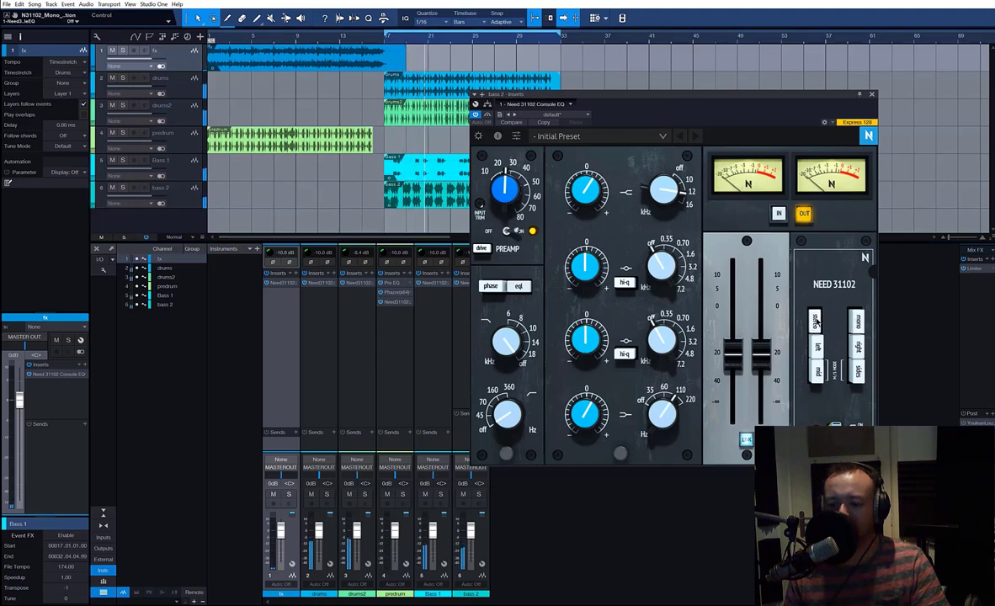
Monitor the EQ output in stereo, solo the drums channel, and switch monitoring to mono.
left_click(816, 321)
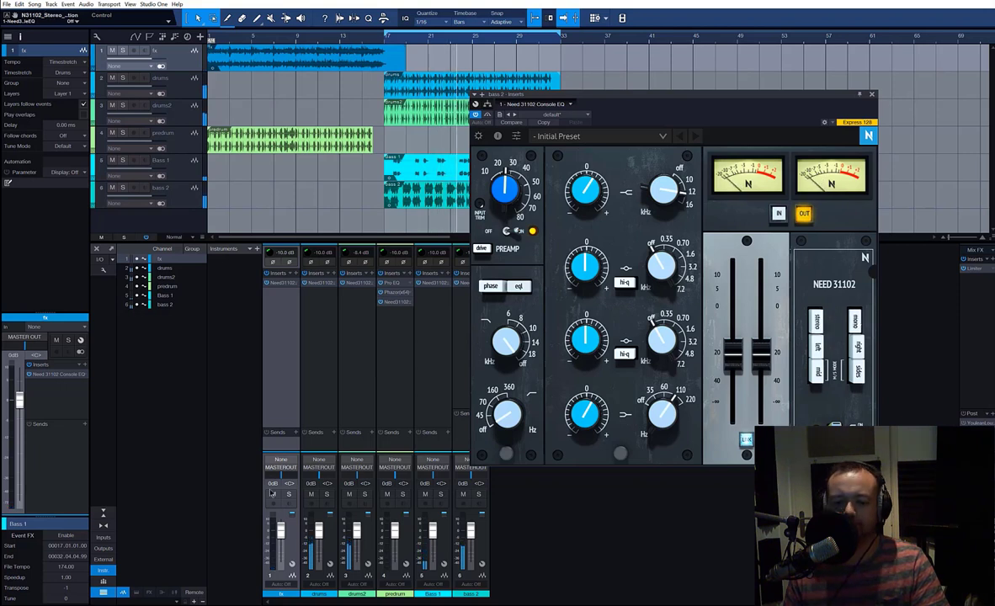
left_click(327, 494)
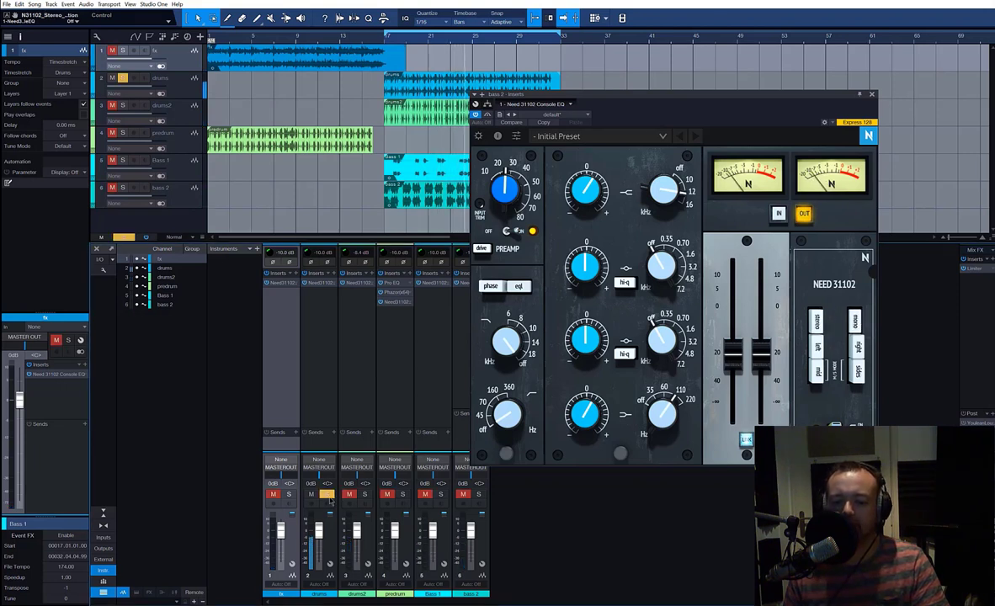
left_click(856, 321)
Select and solo drums2, then compare its Need 31102 output in mono and stereo, ending in stereo.
left_click(370, 425)
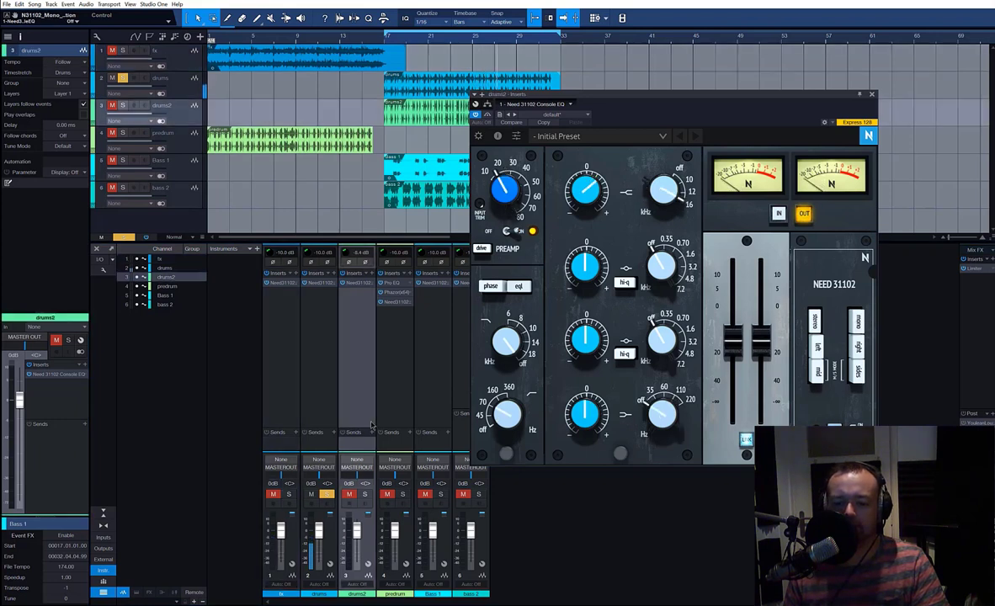
left_click(326, 494)
left_click(364, 494)
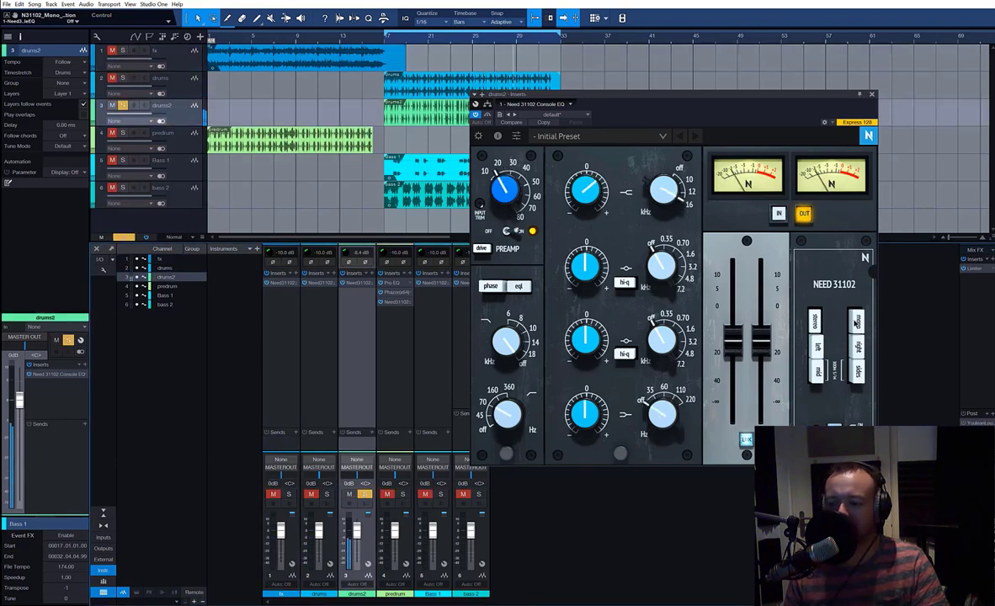
left_click(856, 321)
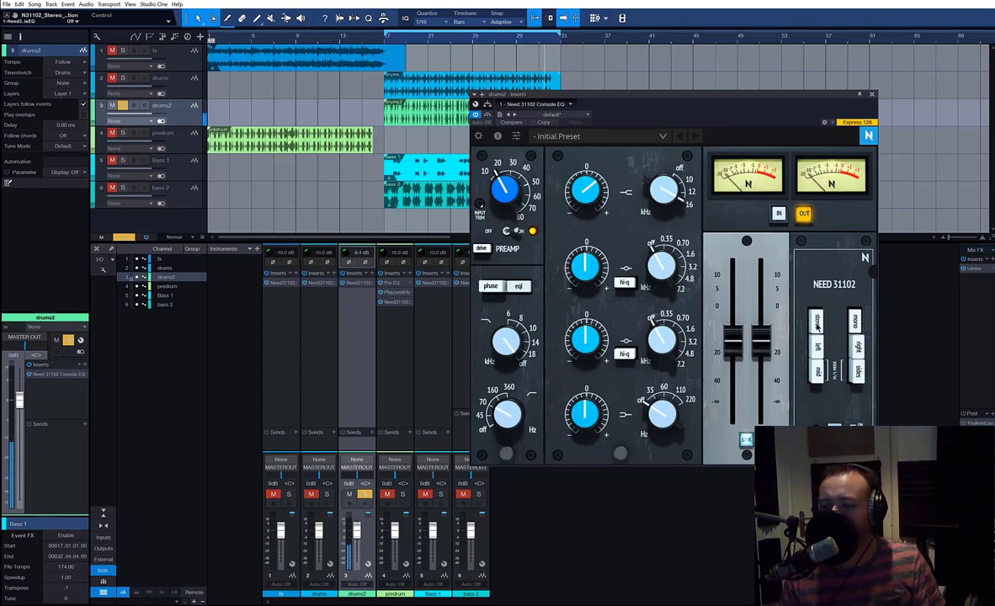
left_click(815, 327)
left_click(856, 321)
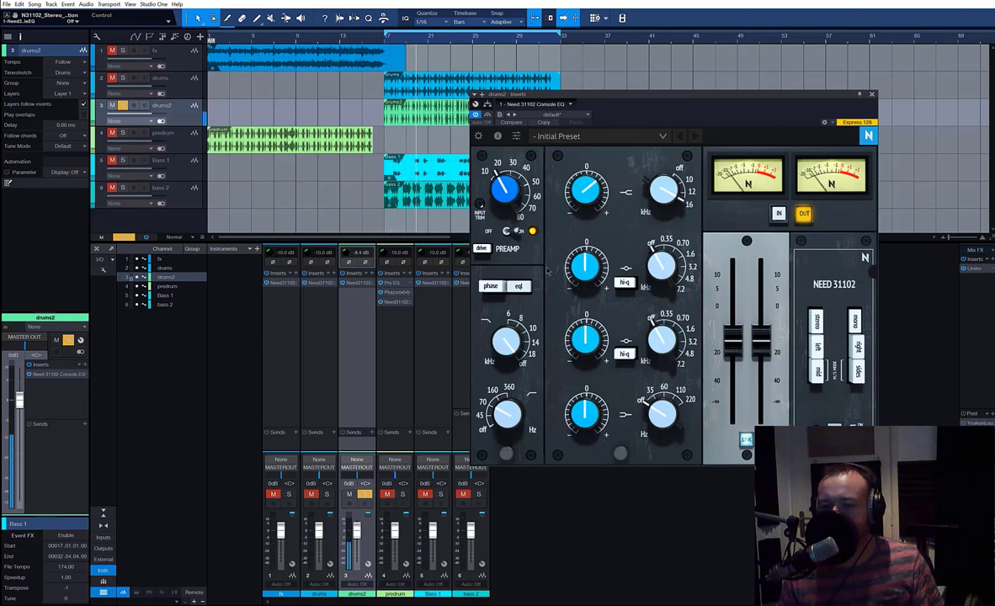
Flip drums2's phase inversion on and off twice, then toggle its EQ section.
left_click(493, 287)
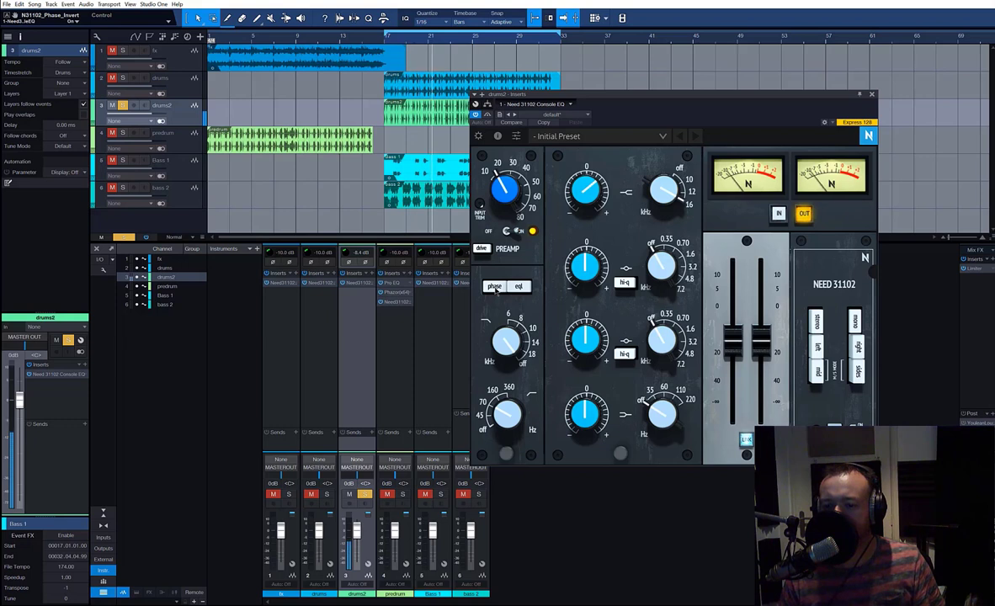
left_click(495, 287)
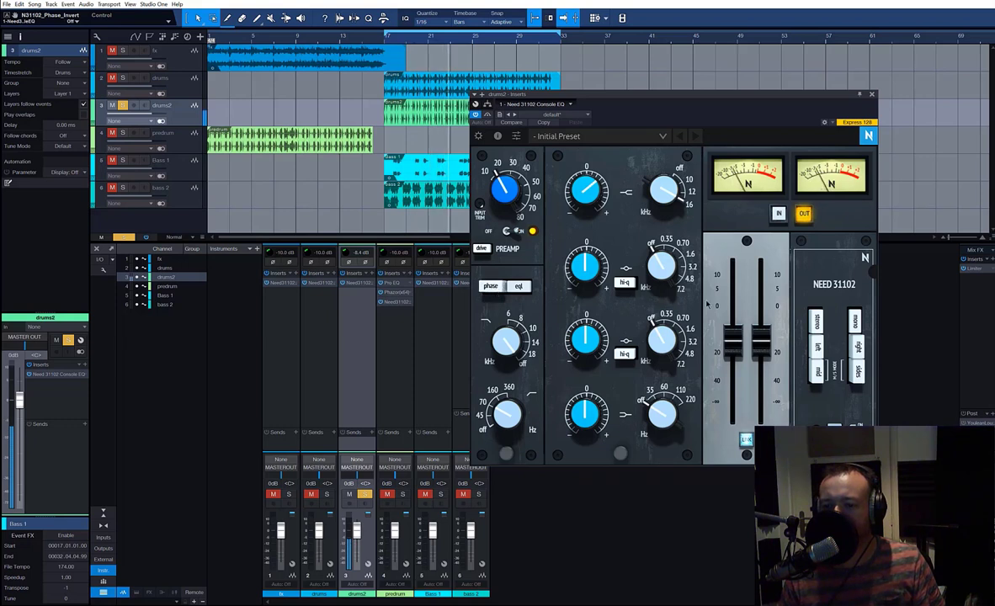
left_click(486, 287)
left_click(486, 287)
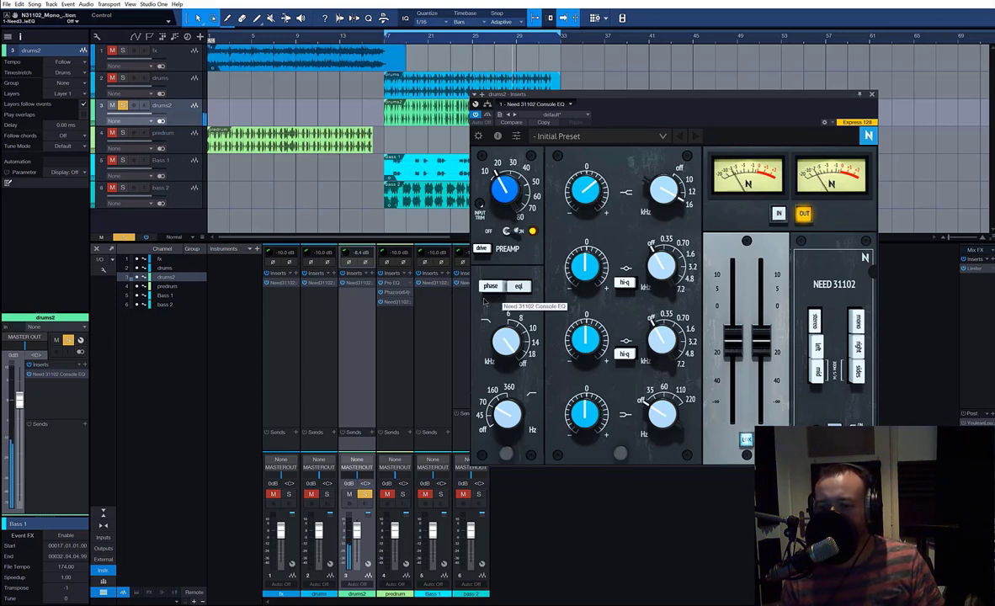
left_click(519, 287)
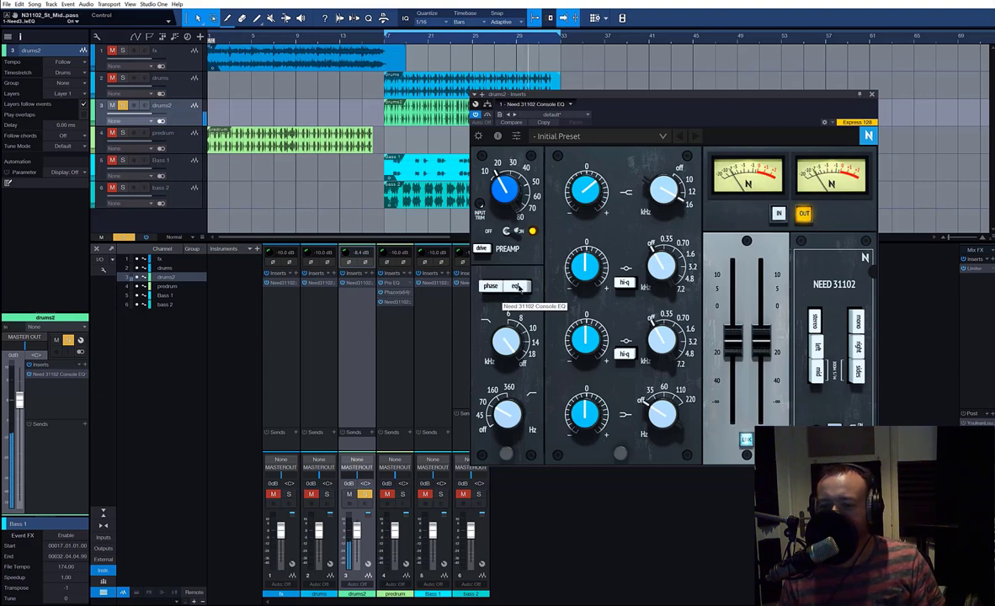